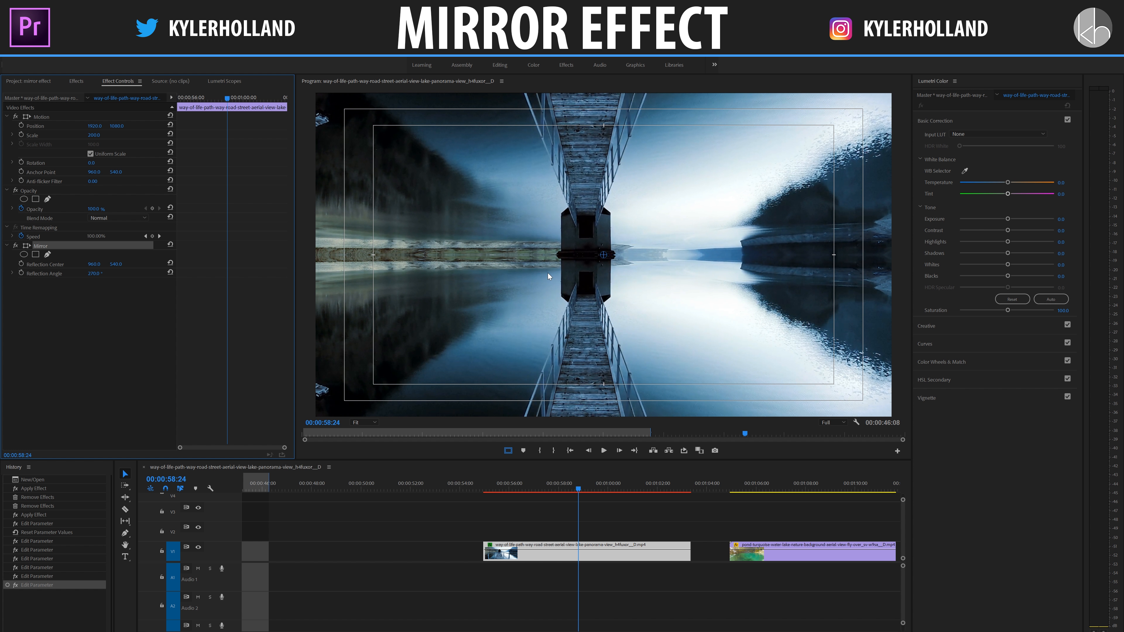
- Adjust the Mirror effect's reflection angle on the lake clip and set it to 0°
{"action": "left_click_drag", "start_coordinate": [91, 274], "coordinate": [133, 274]}
{"action": "left_click", "coordinate": [102, 272]}
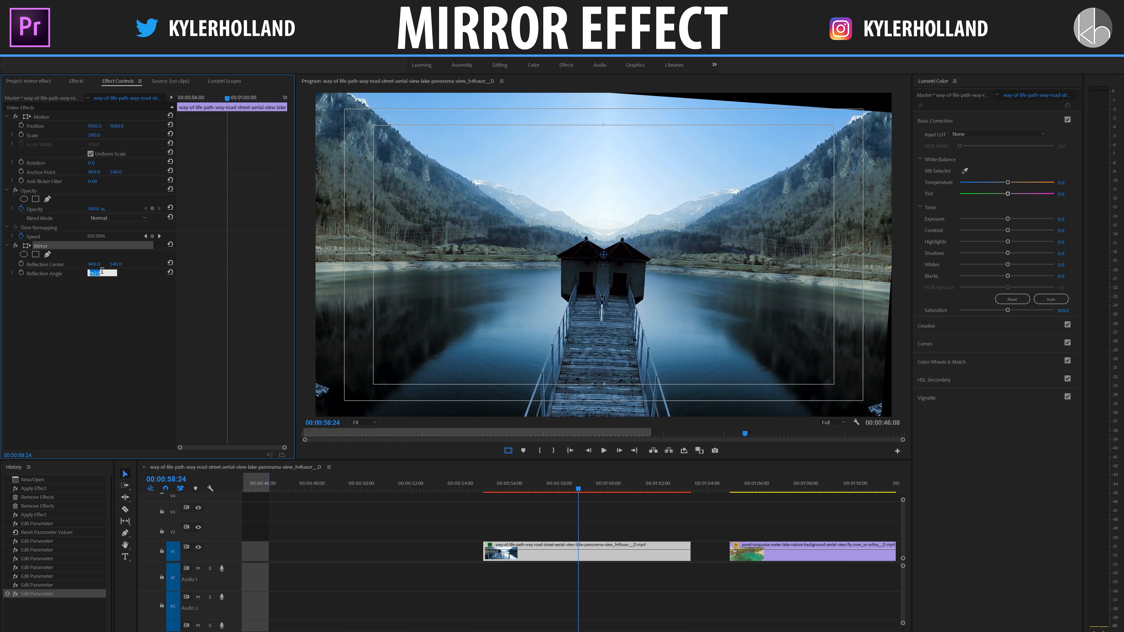
{"action": "type", "text": "0"}
{"action": "key", "text": "Return"}
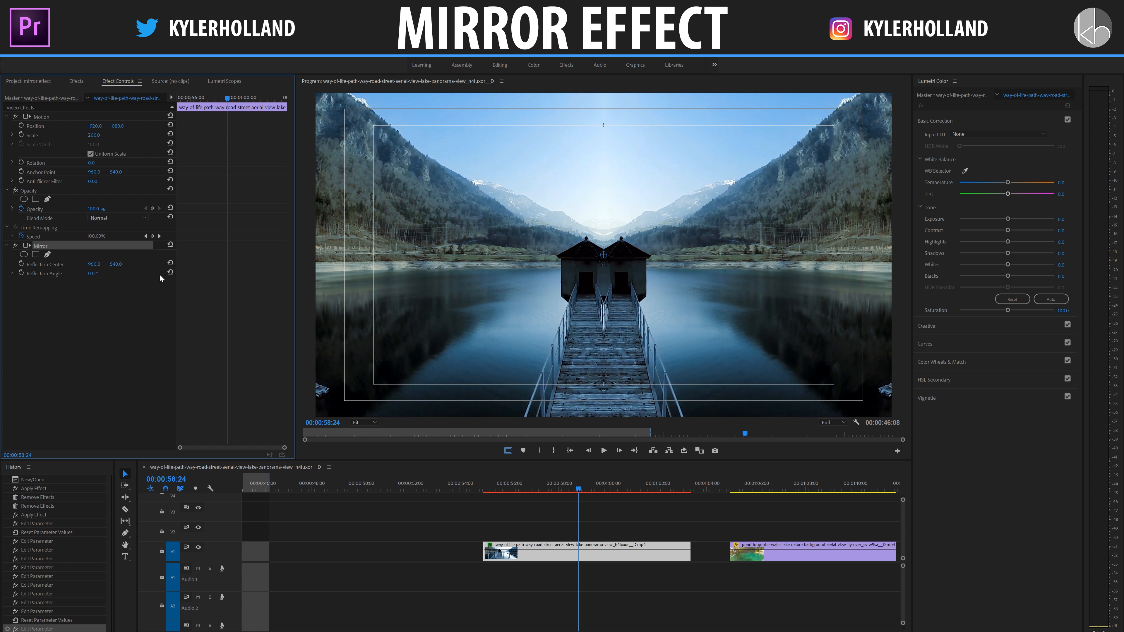
- Lower the Mirror effect's horizontal reflection center to about 527 and set its reflection angle to -90°
{"action": "left_click", "coordinate": [68, 268]}
{"action": "left_click_drag", "start_coordinate": [94, 264], "coordinate": [7, 264]}
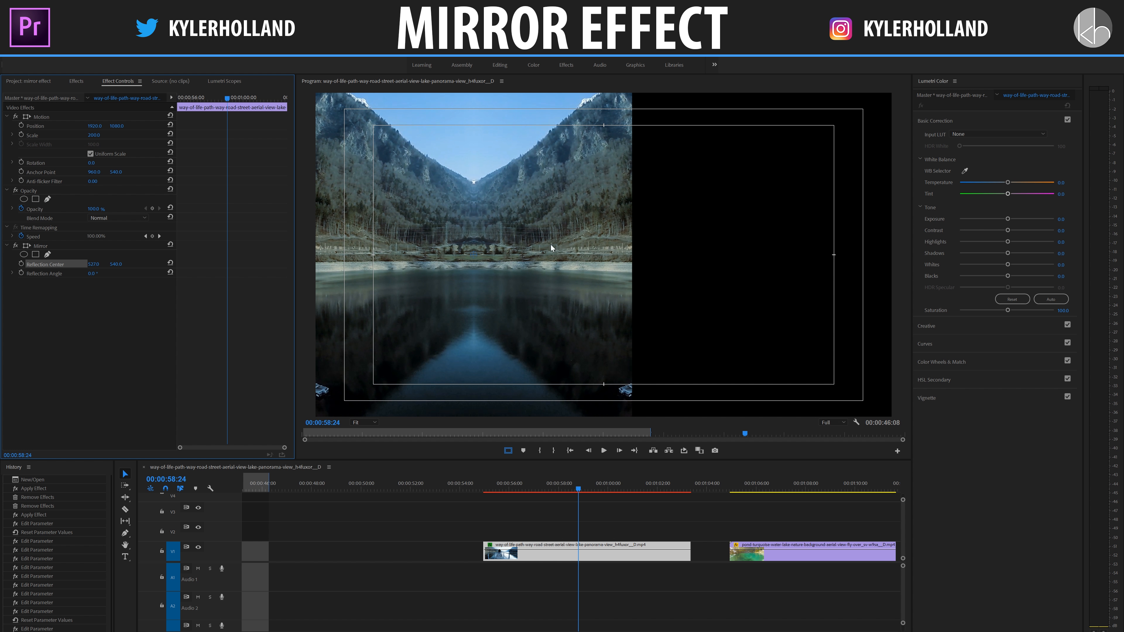
{"action": "left_click_drag", "start_coordinate": [92, 273], "coordinate": [52, 273]}
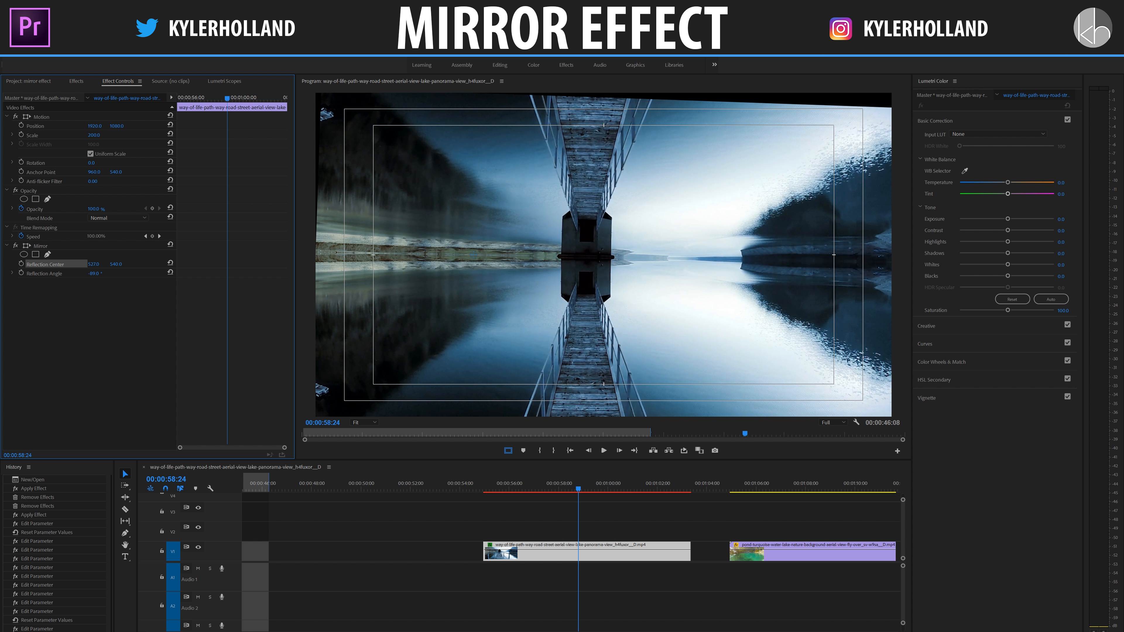
{"action": "left_click", "coordinate": [100, 273]}
{"action": "type", "text": "-90"}
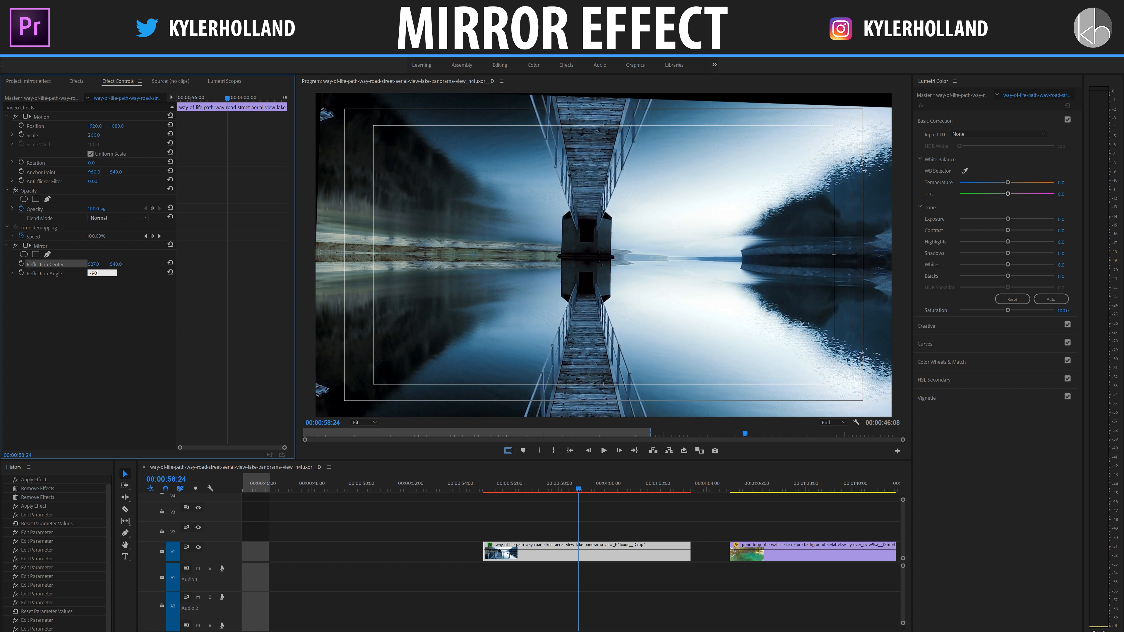
{"action": "key", "text": "Return"}
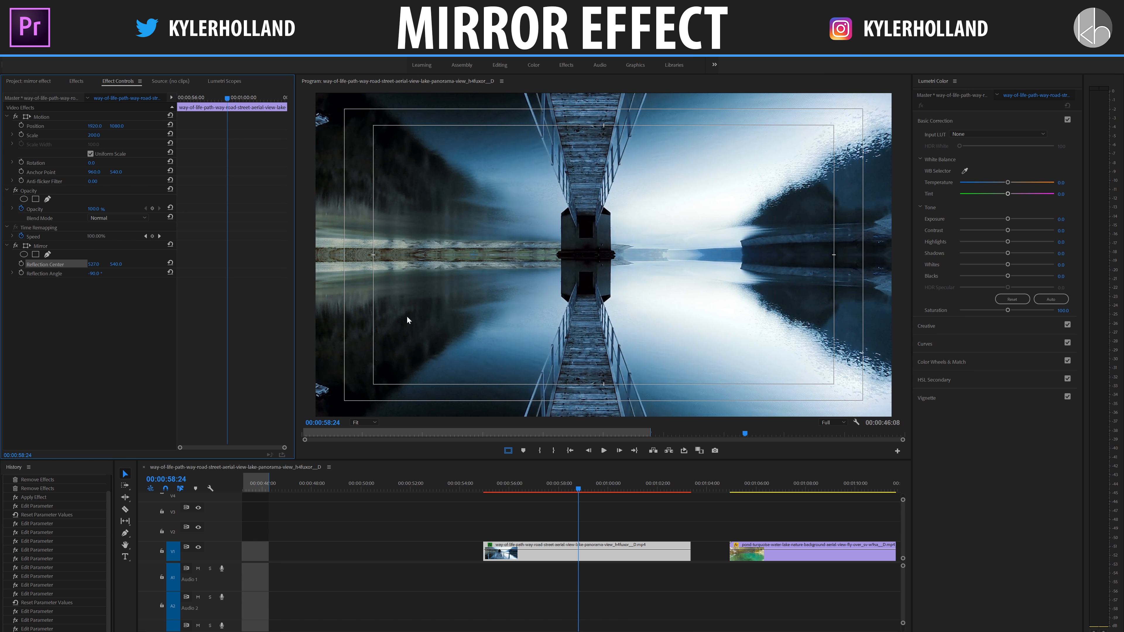
- Play the lake clip from near its start to review the mirror effect in motion
{"action": "left_click", "coordinate": [495, 487]}
{"action": "key", "text": "space"}
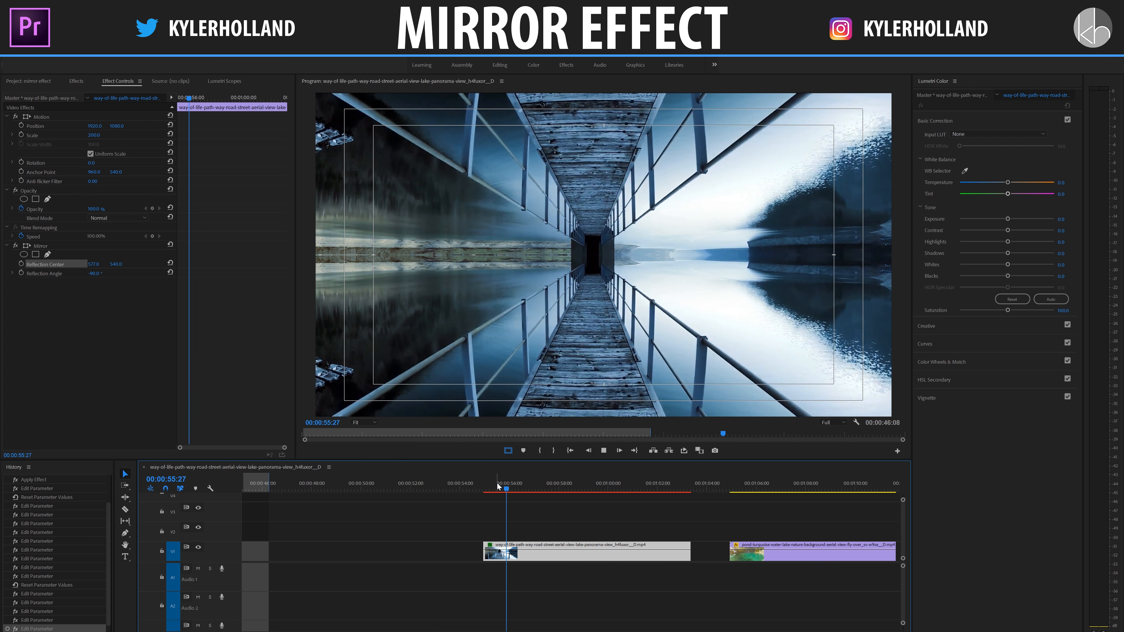
{"action": "key", "text": "space"}
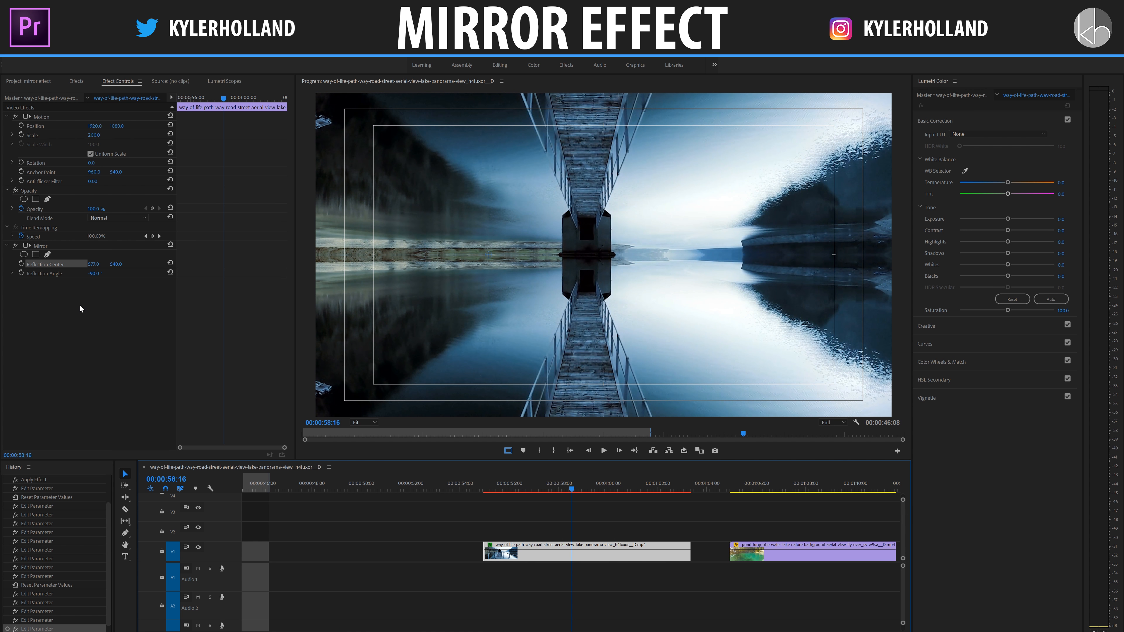
- Reset the Mirror effect's reflection angle and center, and move the horizontal reflection center to about 1304
{"action": "left_click", "coordinate": [170, 273]}
{"action": "left_click", "coordinate": [170, 263]}
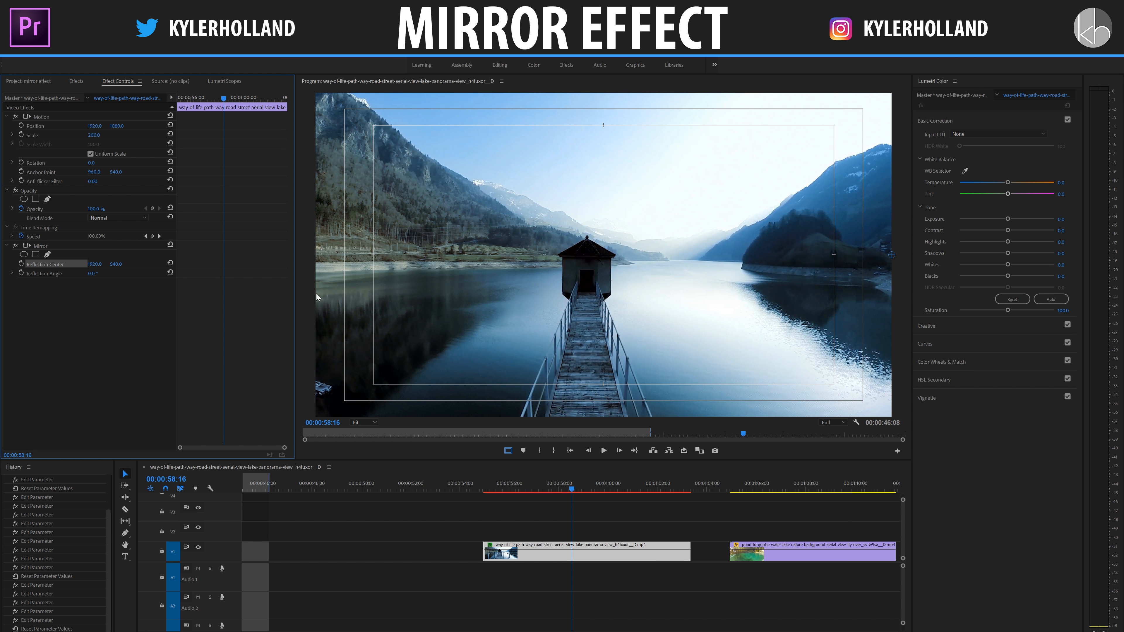
{"action": "left_click_drag", "start_coordinate": [95, 264], "coordinate": [0, 265]}
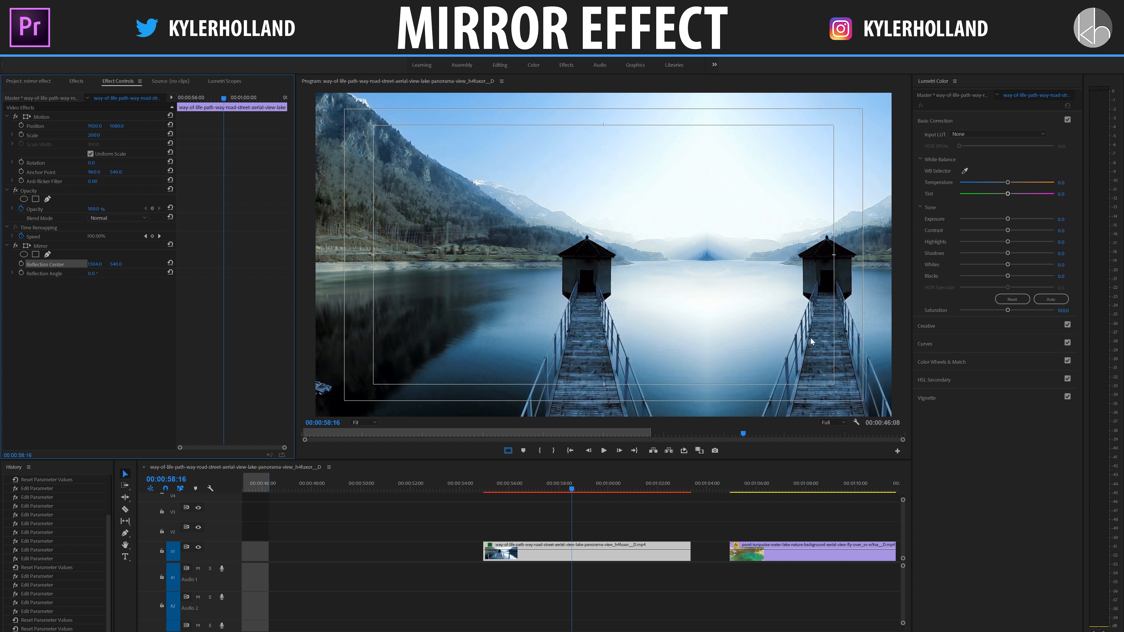
- Duplicate the Mirror effect on the lake clip by copying and pasting it, and select the second copy
{"action": "left_click", "coordinate": [36, 246]}
{"action": "key", "text": "ctrl+s"}
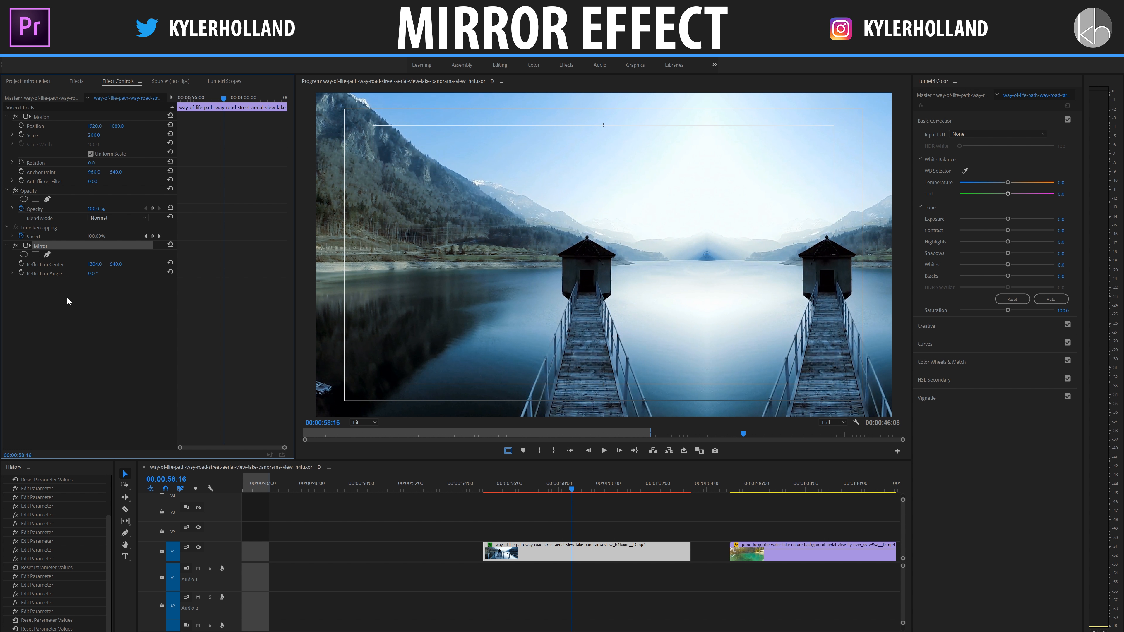
{"action": "key", "text": "ctrl+c"}
{"action": "key", "text": "ctrl+v"}
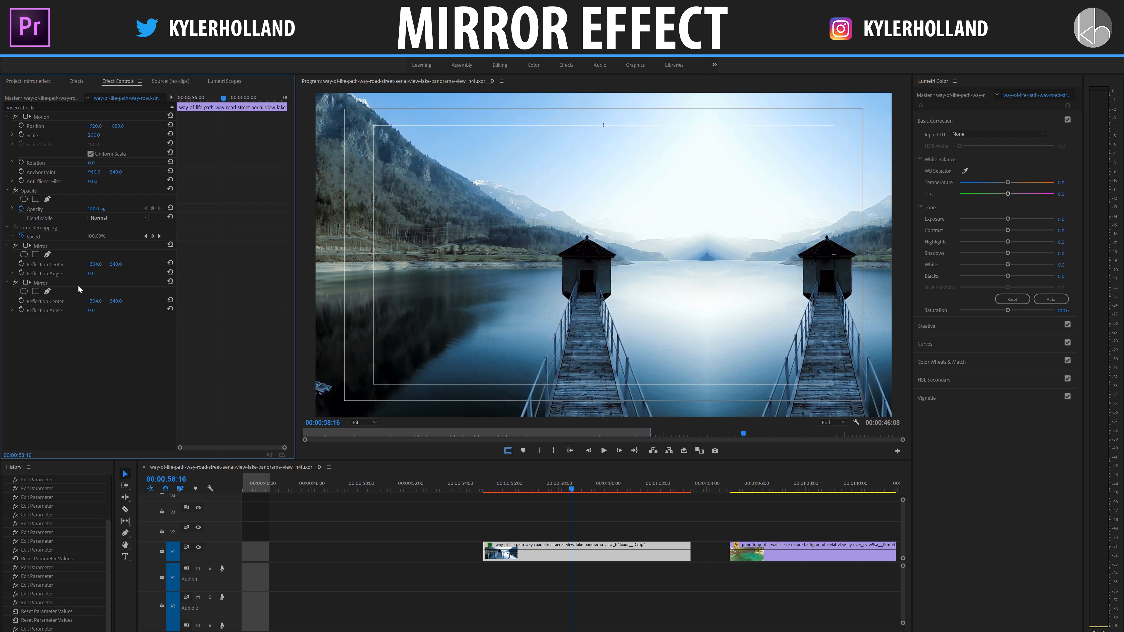
{"action": "left_click", "coordinate": [82, 282]}
{"action": "left_click", "coordinate": [76, 82]}
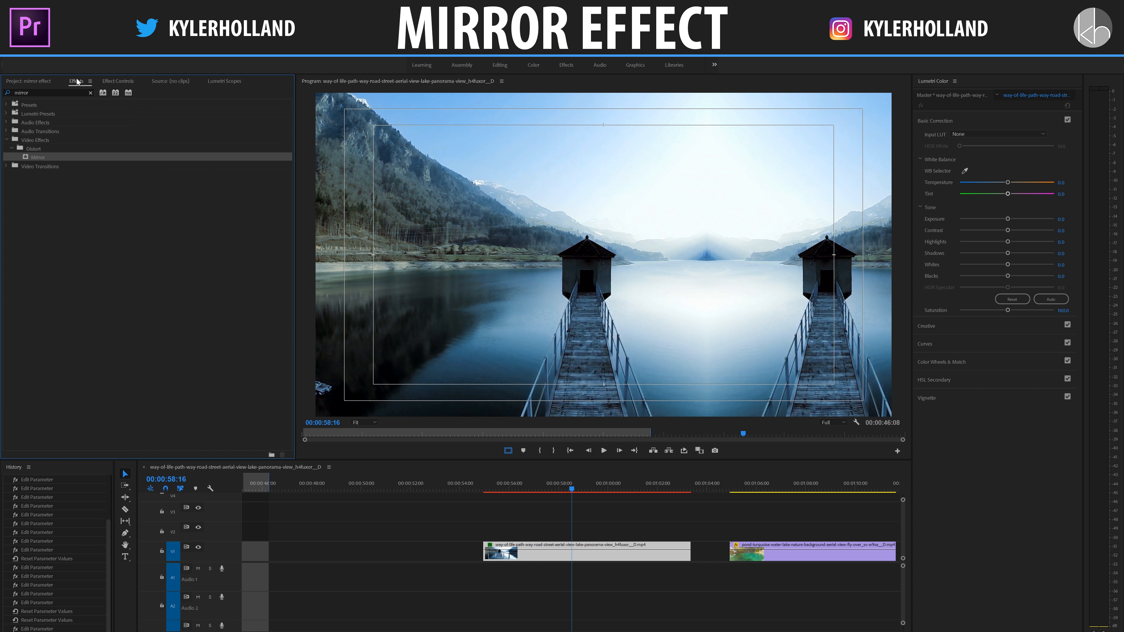
{"action": "left_click", "coordinate": [116, 82]}
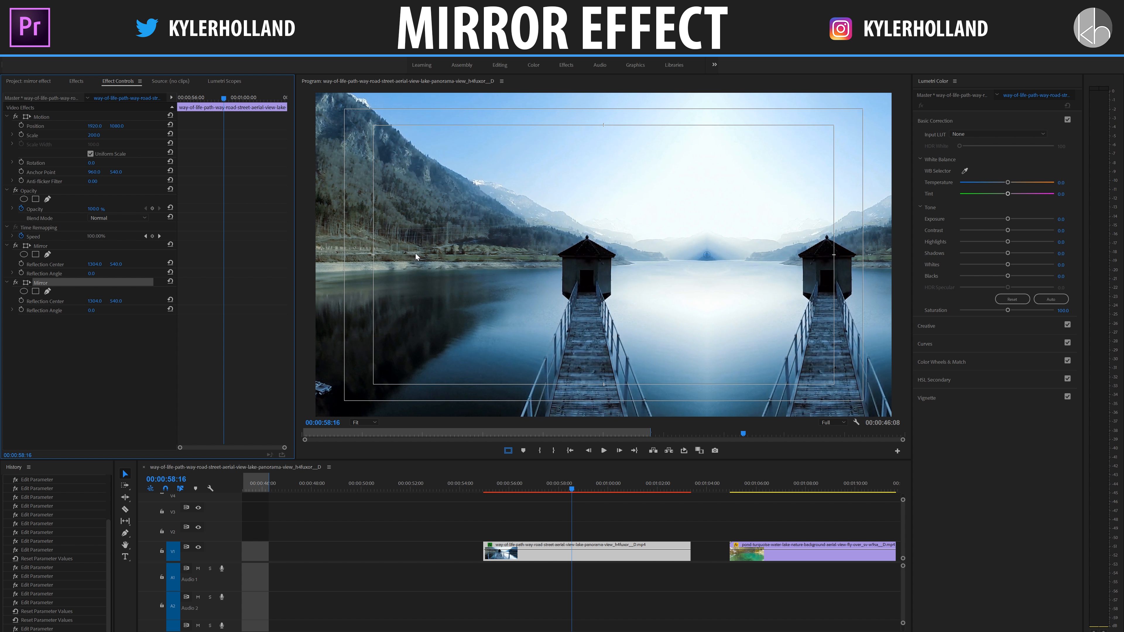
- Set the second Mirror effect's reflection angle to -180° and reposition its horizontal reflection center toward the middle of the frame
{"action": "left_click_drag", "start_coordinate": [92, 302], "coordinate": [16, 301]}
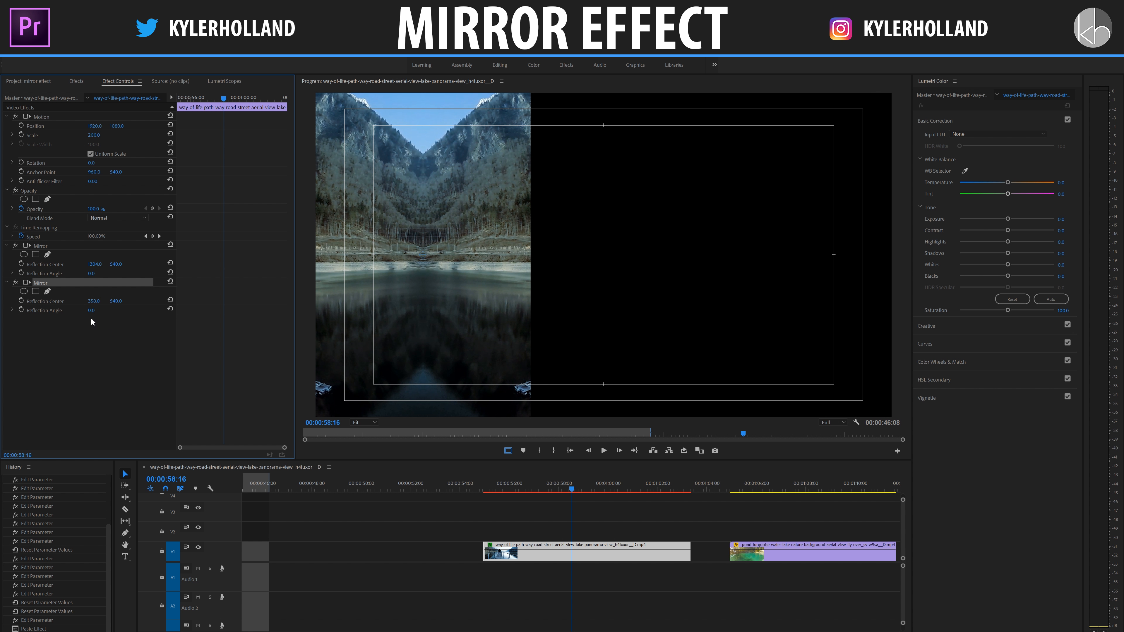
{"action": "left_click_drag", "start_coordinate": [80, 310], "coordinate": [42, 310]}
{"action": "left_click", "coordinate": [102, 309]}
{"action": "type", "text": "-"}
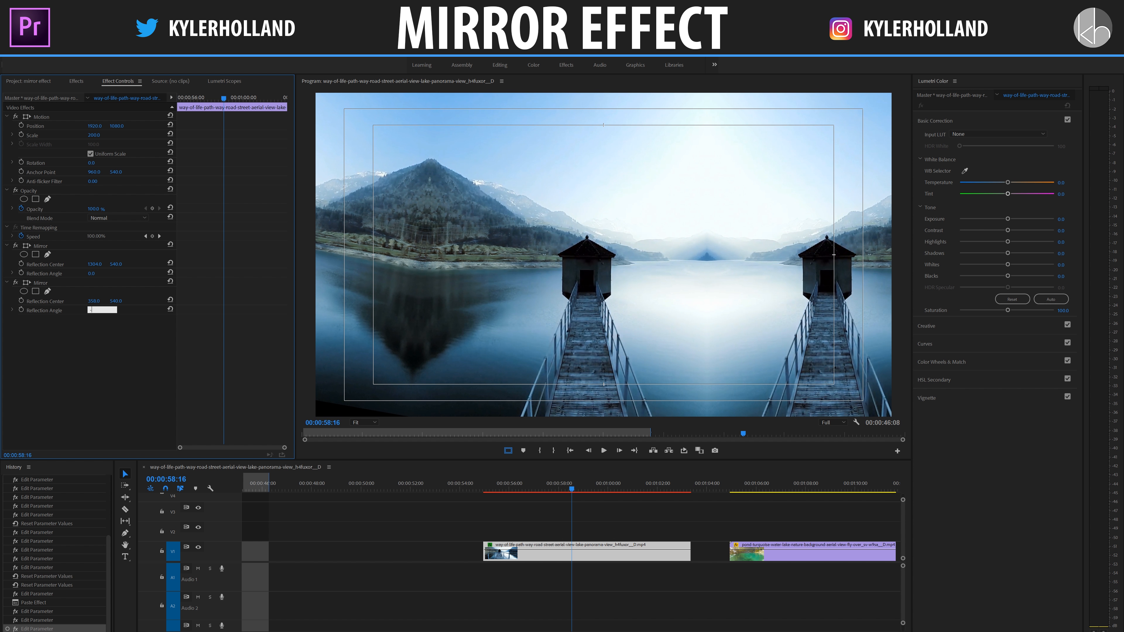
{"action": "type", "text": "180"}
{"action": "key", "text": "Return"}
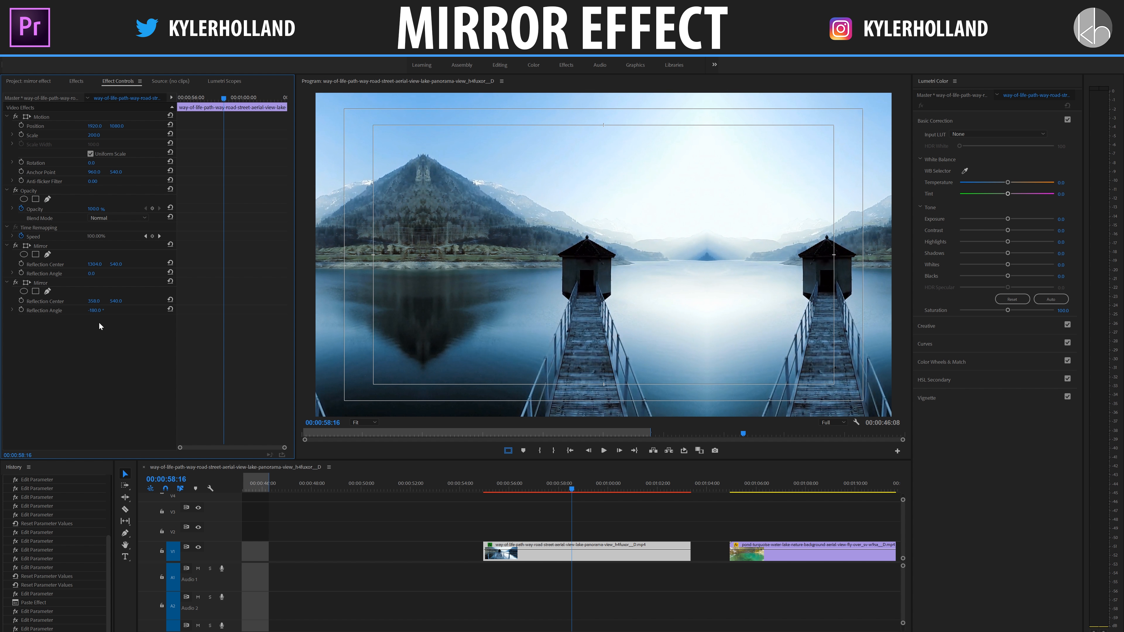
{"action": "left_click_drag", "start_coordinate": [92, 305], "coordinate": [180, 305]}
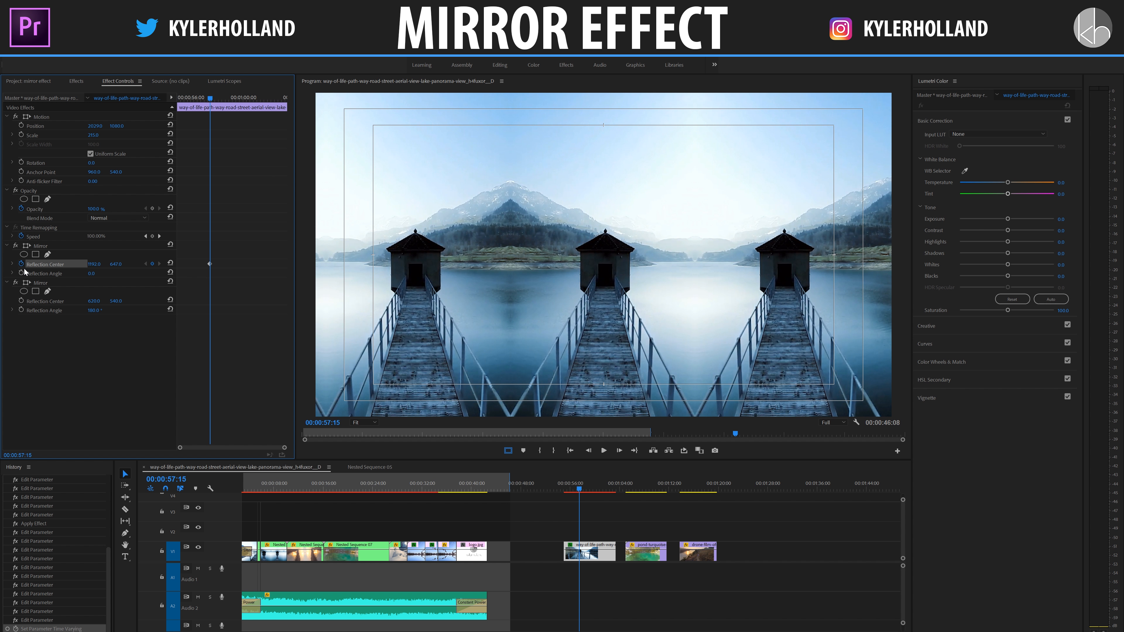
- Enable keyframing for the second Mirror's reflection center and move both Mirrors' reflection center keyframes to the end of the clip
{"action": "left_click", "coordinate": [20, 301]}
{"action": "left_click_drag", "start_coordinate": [244, 327], "coordinate": [192, 215]}
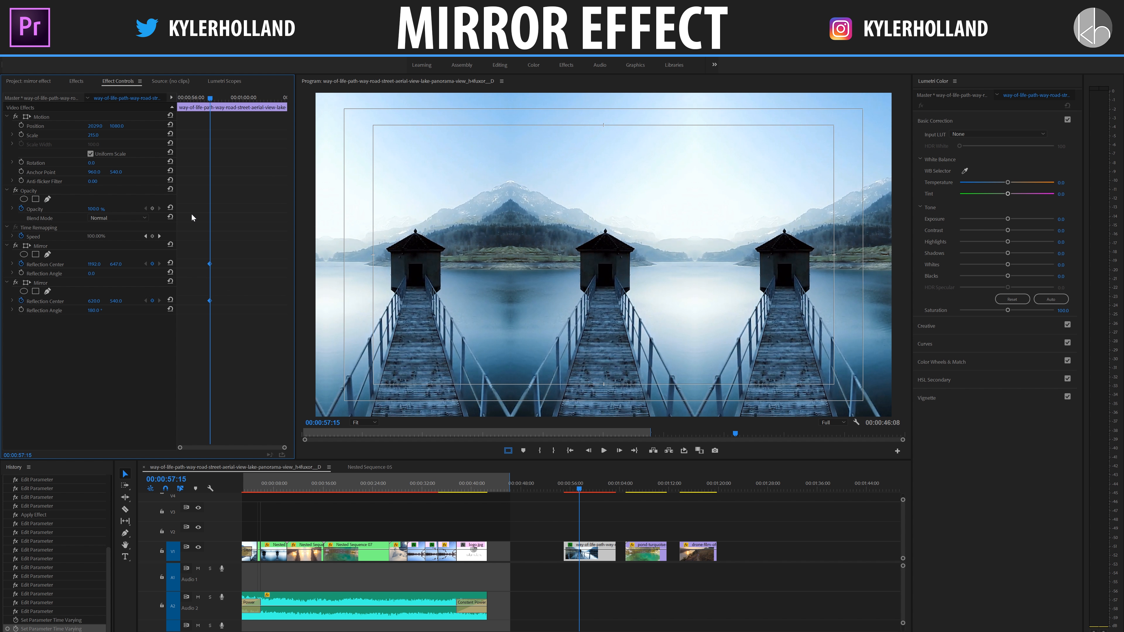
{"action": "left_click_drag", "start_coordinate": [211, 264], "coordinate": [351, 268]}
- Keyframe starting positions at 00:00:57:15 by increasing the first Mirror's horizontal reflection center and decreasing the second's, and return to the clip's start
{"action": "left_click_drag", "start_coordinate": [94, 264], "coordinate": [376, 264]}
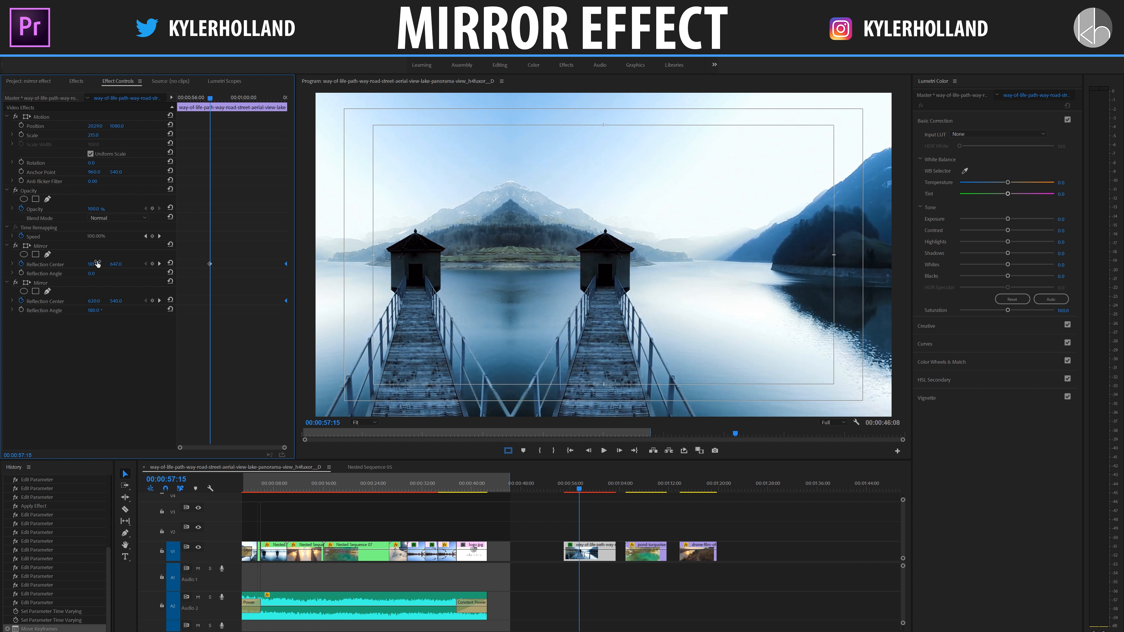
{"action": "left_click_drag", "start_coordinate": [94, 300], "coordinate": [5, 300]}
{"action": "left_click_drag", "start_coordinate": [231, 329], "coordinate": [168, 266]}
{"action": "left_click_drag", "start_coordinate": [209, 99], "coordinate": [98, 108]}
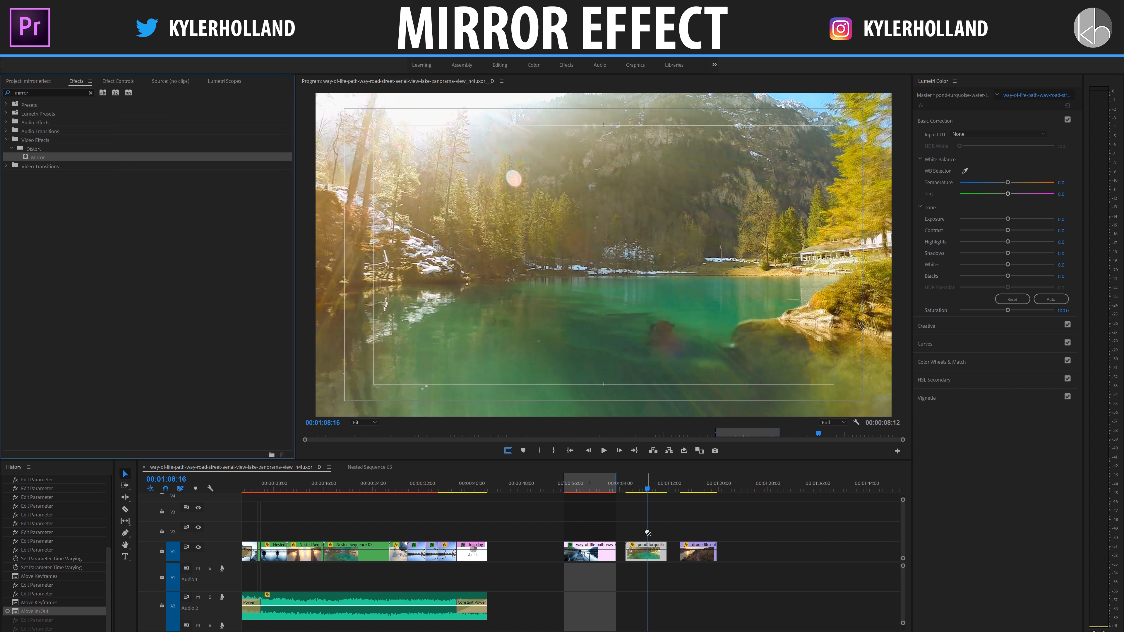
- Apply the Mirror effect to the pond clip and move the playhead to 00:01:09:20
{"action": "left_click_drag", "start_coordinate": [647, 533], "coordinate": [649, 552]}
{"action": "left_click", "coordinate": [132, 83]}
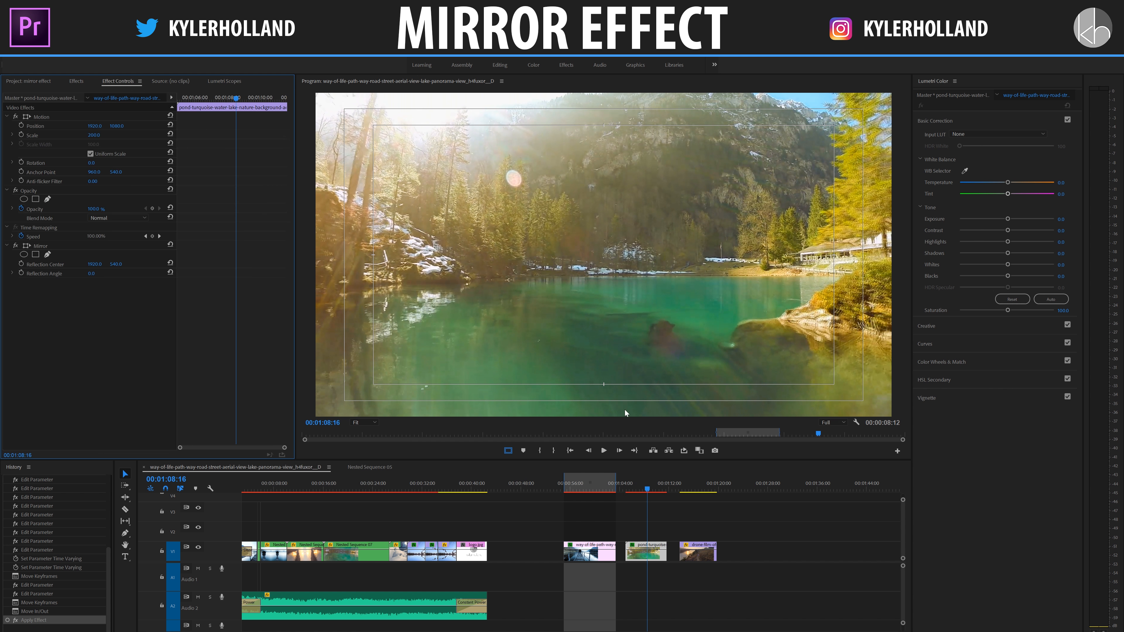
{"action": "left_click", "coordinate": [655, 487]}
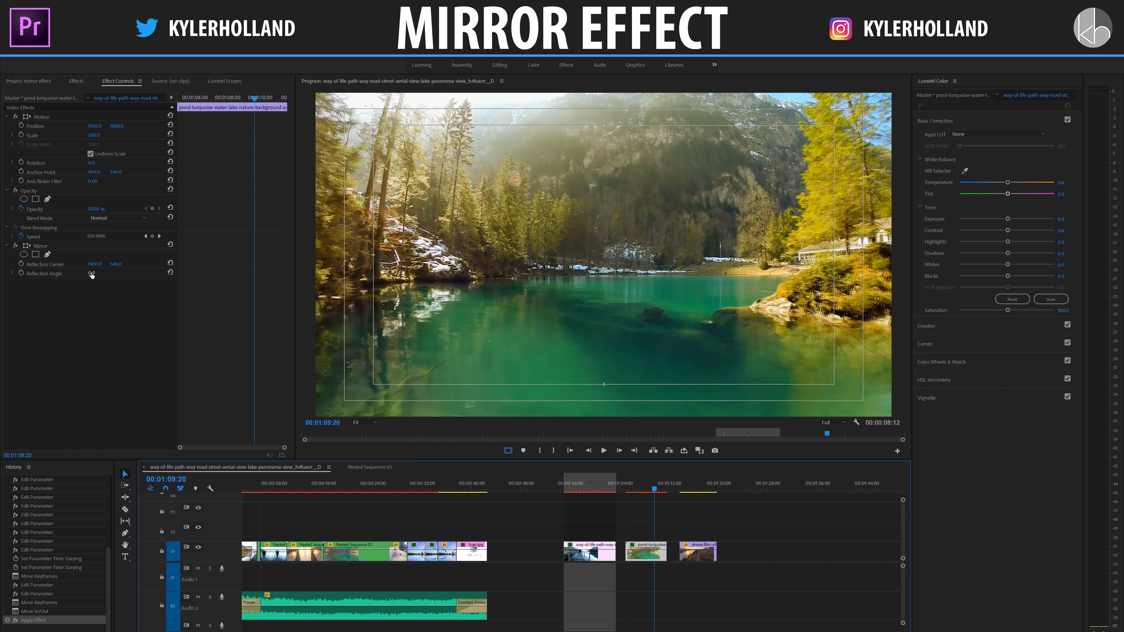
- Set the pond clip's reflection angle to -90° and play the clip from near its start
{"action": "left_click_drag", "start_coordinate": [92, 274], "coordinate": [51, 274]}
{"action": "left_click", "coordinate": [102, 273]}
{"action": "type", "text": "-"}
{"action": "key", "text": "Return"}
{"action": "left_click", "coordinate": [631, 489]}
{"action": "key", "text": "space"}
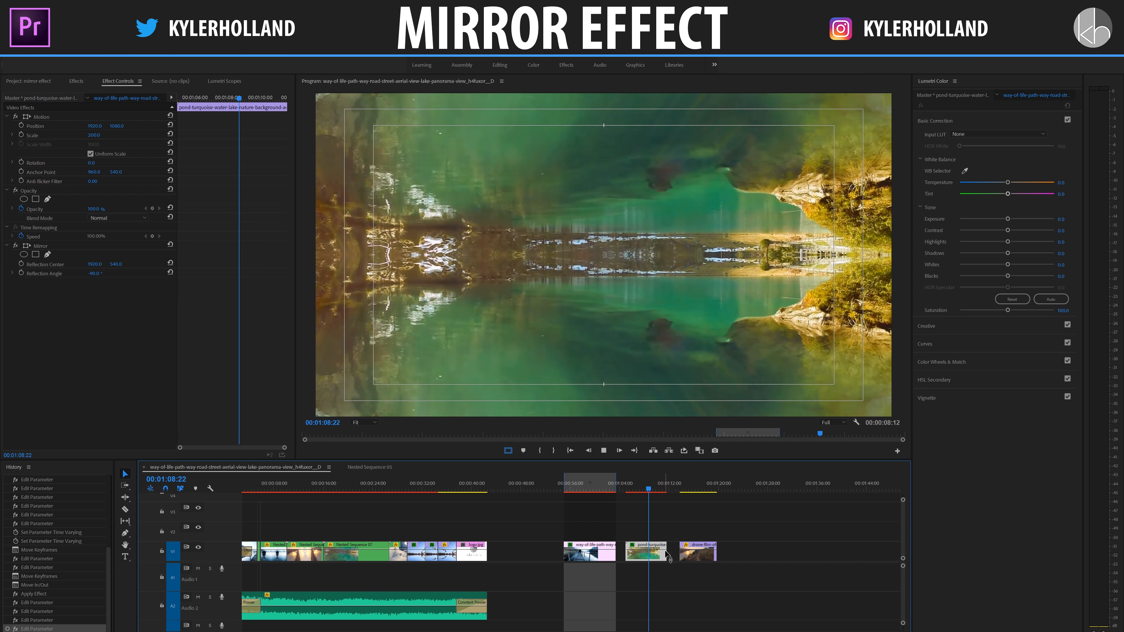
{"action": "key", "text": "space"}
- Set the pond clip's reflection angle to 90° and play the clip to check the reflection
{"action": "left_click", "coordinate": [95, 273]}
{"action": "type", "text": "90"}
{"action": "key", "text": "Return"}
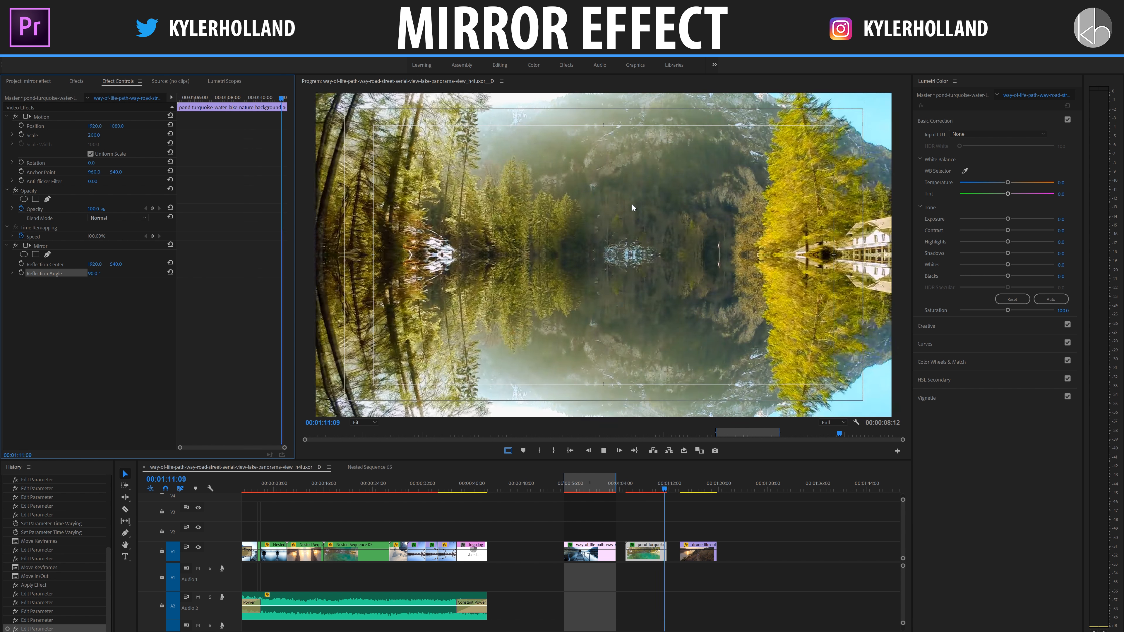
{"action": "key", "text": "space"}
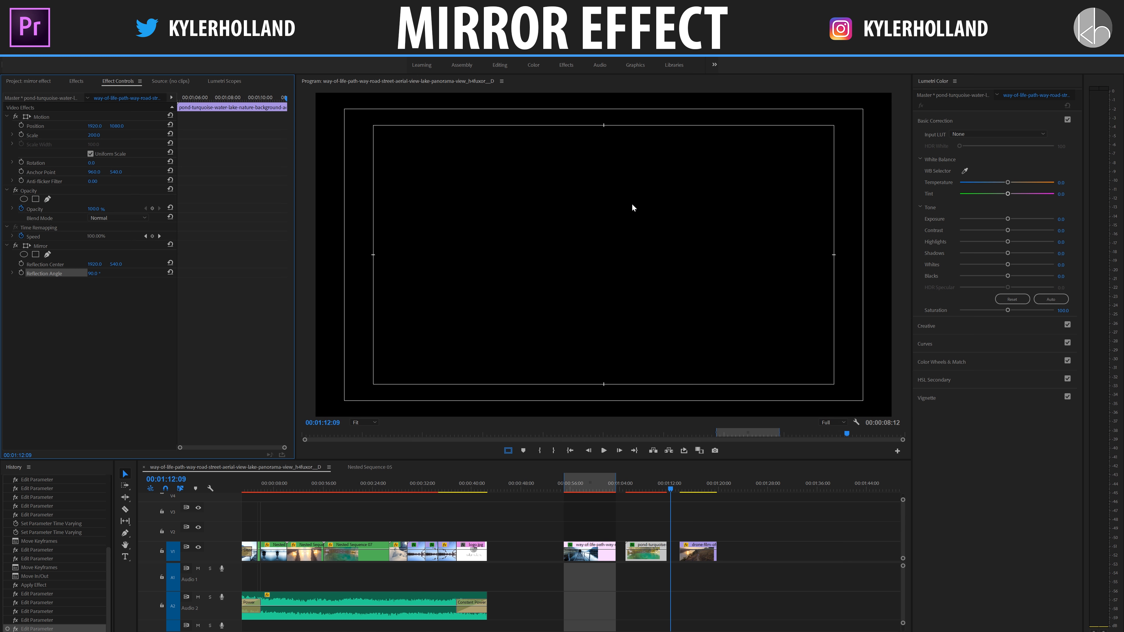
{"action": "left_click", "coordinate": [659, 488]}
- Apply the Mirror effect to the drone clip of the couple jogging and show its effect settings at 00:01:15:11
{"action": "left_click", "coordinate": [698, 489]}
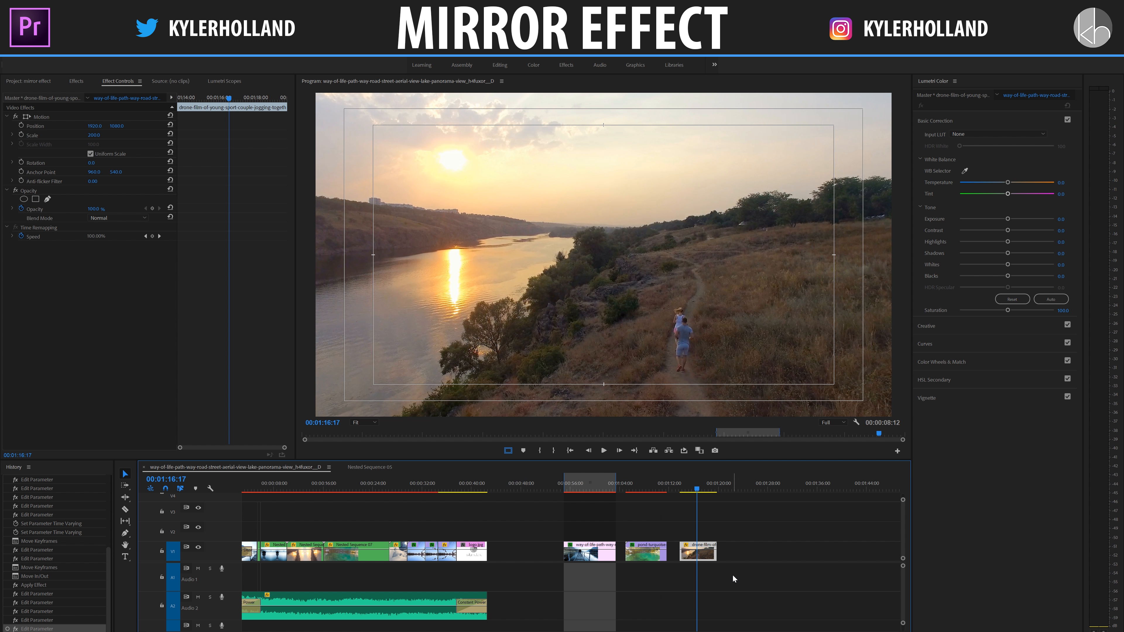
{"action": "left_click", "coordinate": [76, 81]}
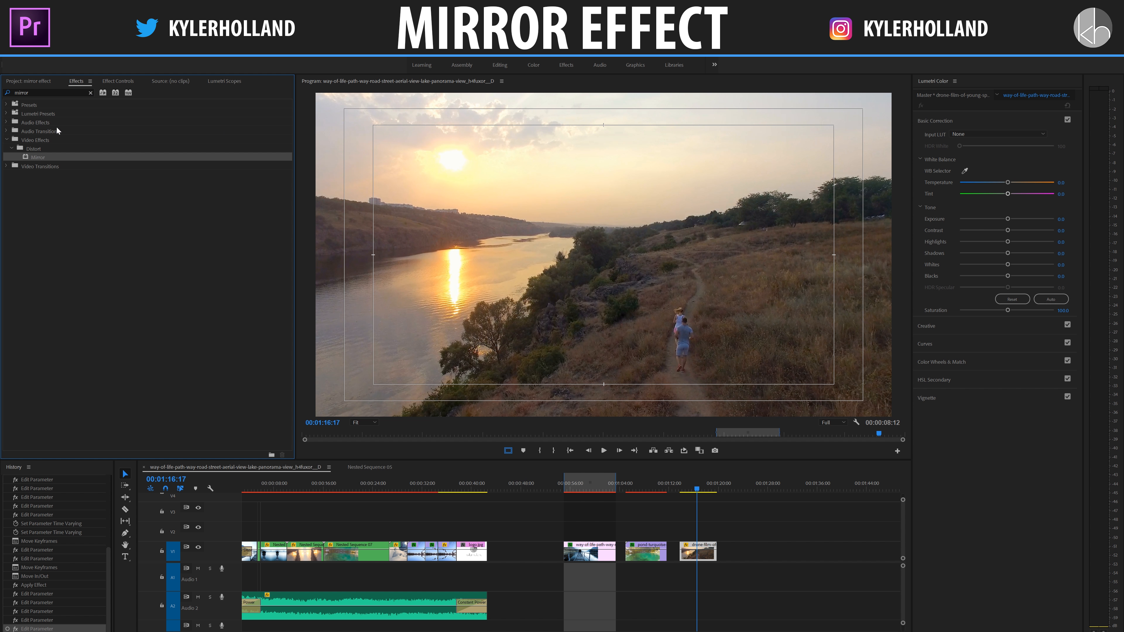
{"action": "left_click_drag", "start_coordinate": [37, 159], "coordinate": [700, 553]}
{"action": "left_click", "coordinate": [689, 489]}
{"action": "left_click", "coordinate": [118, 82]}
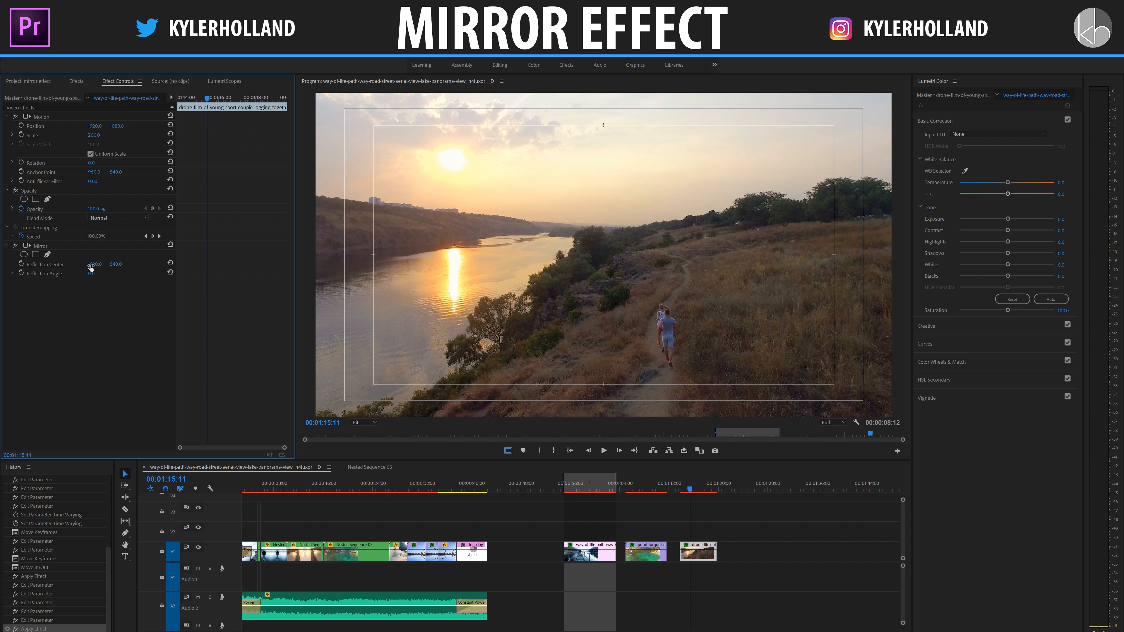
- Move the drone clip's Mirror reflection center in the preview onto the river, just beside the sun's reflection
{"action": "left_click", "coordinate": [41, 246]}
{"action": "left_click_drag", "start_coordinate": [890, 253], "coordinate": [474, 271]}
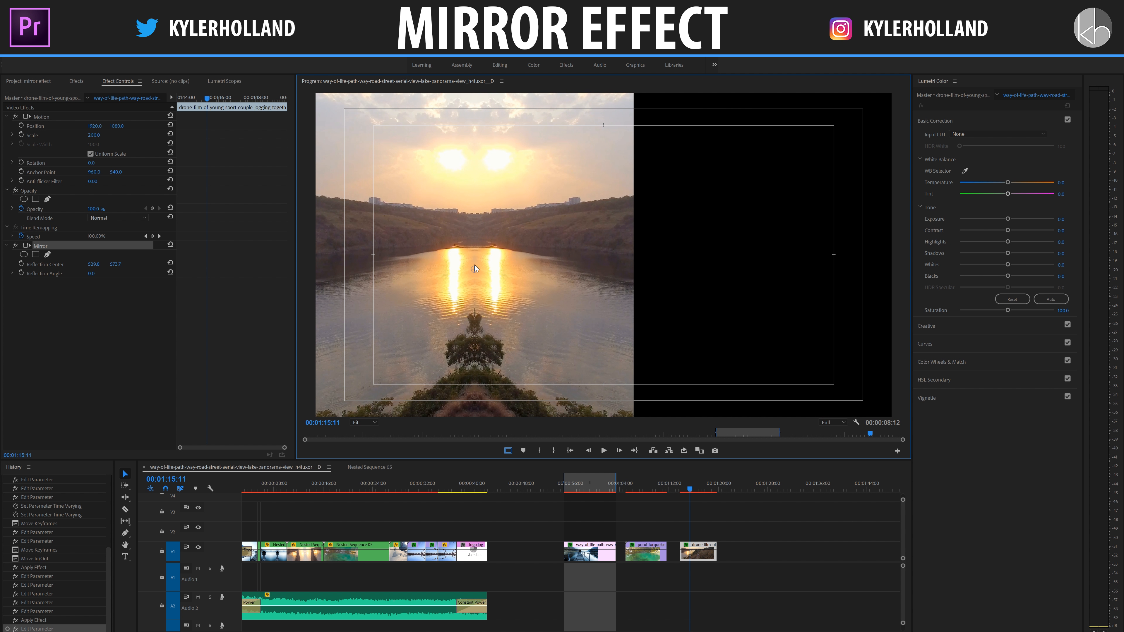
{"action": "mouse_move", "coordinate": [474, 265]}
{"action": "left_mouse_down"}
{"action": "mouse_move", "coordinate": [473, 207]}
{"action": "mouse_move", "coordinate": [472, 276]}
{"action": "left_mouse_up"}
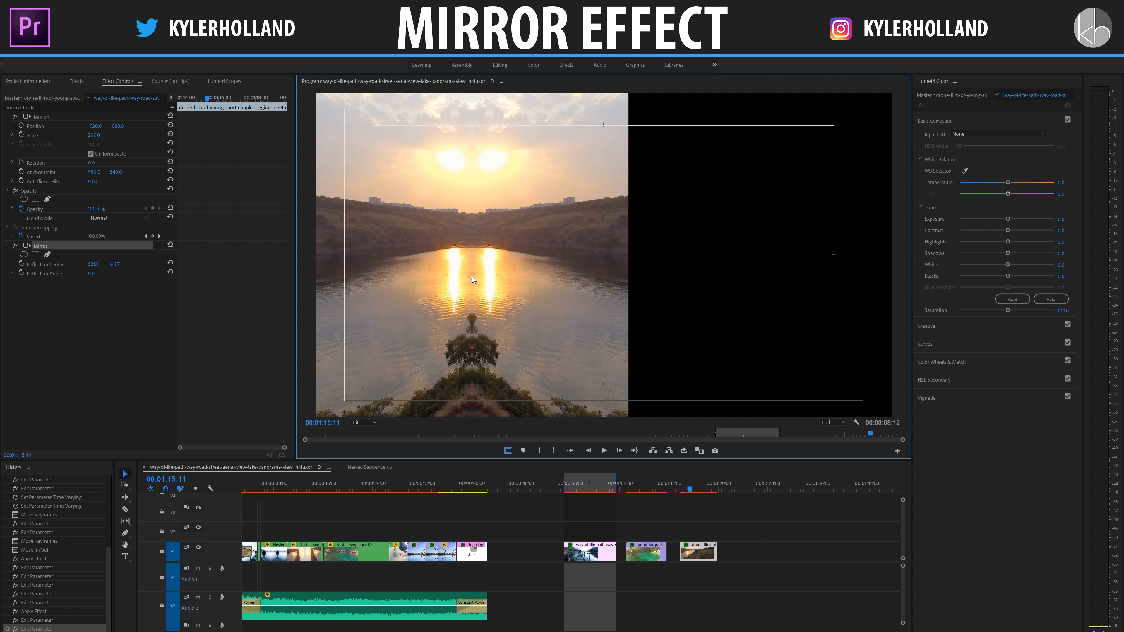
- Set the drone clip's reflection angle to 45° and nudge the reflection center slightly down and left in the preview
{"action": "left_click", "coordinate": [98, 273]}
{"action": "type", "text": "45"}
{"action": "key", "text": "Return"}
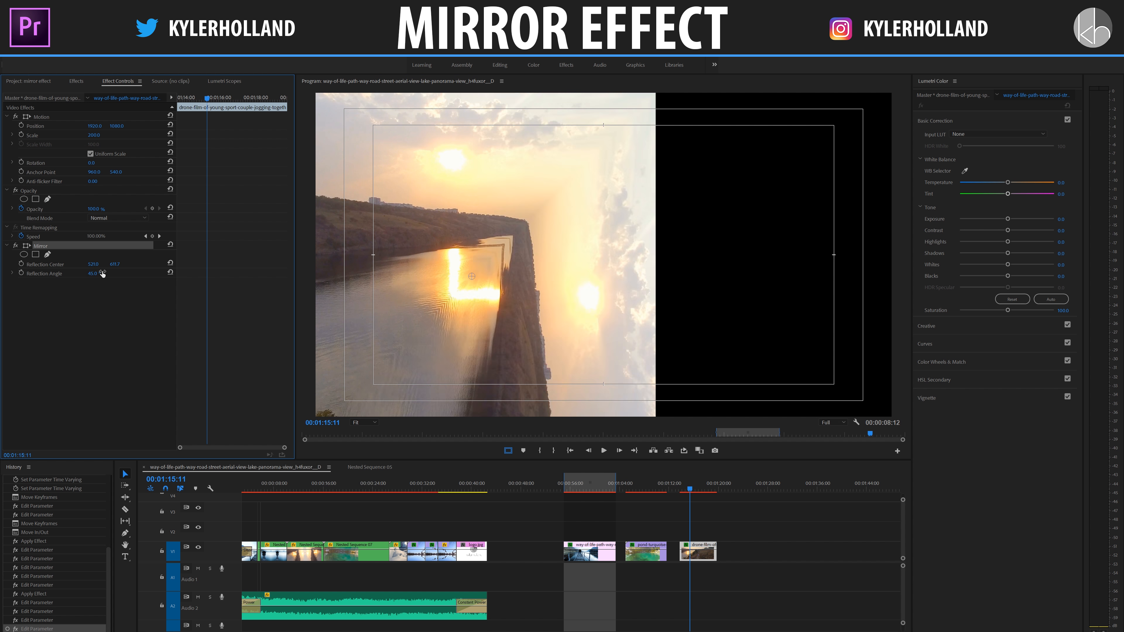
{"action": "left_click_drag", "start_coordinate": [473, 277], "coordinate": [466, 283]}
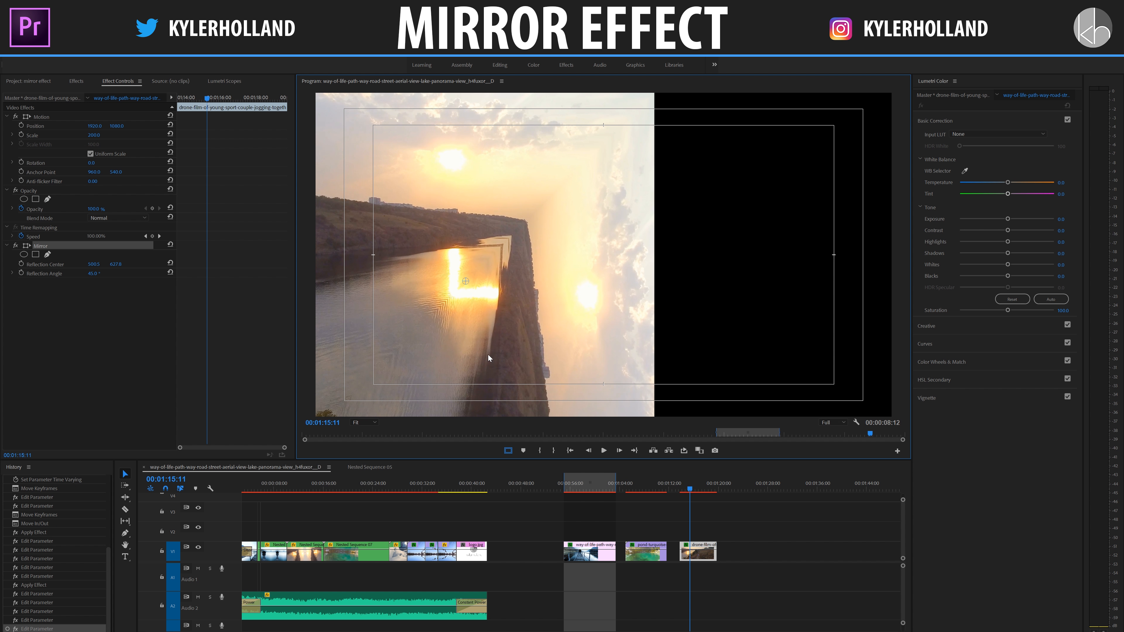
- Duplicate the 45° Mirror effect on the drone clip
{"action": "left_click", "coordinate": [80, 248]}
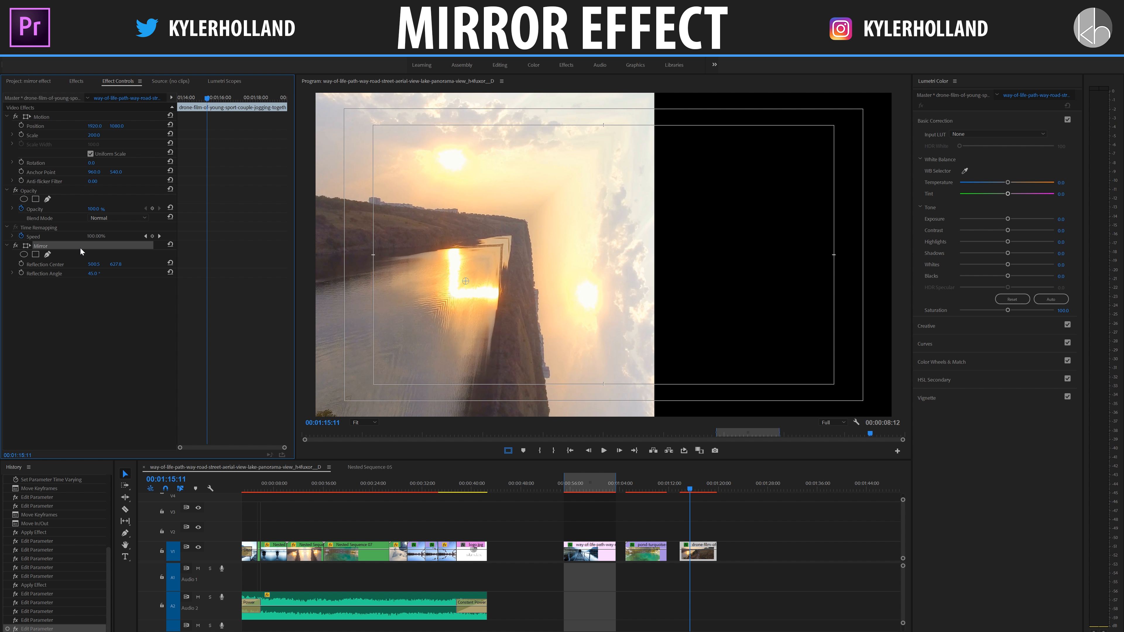
{"action": "key", "text": "ctrl+v"}
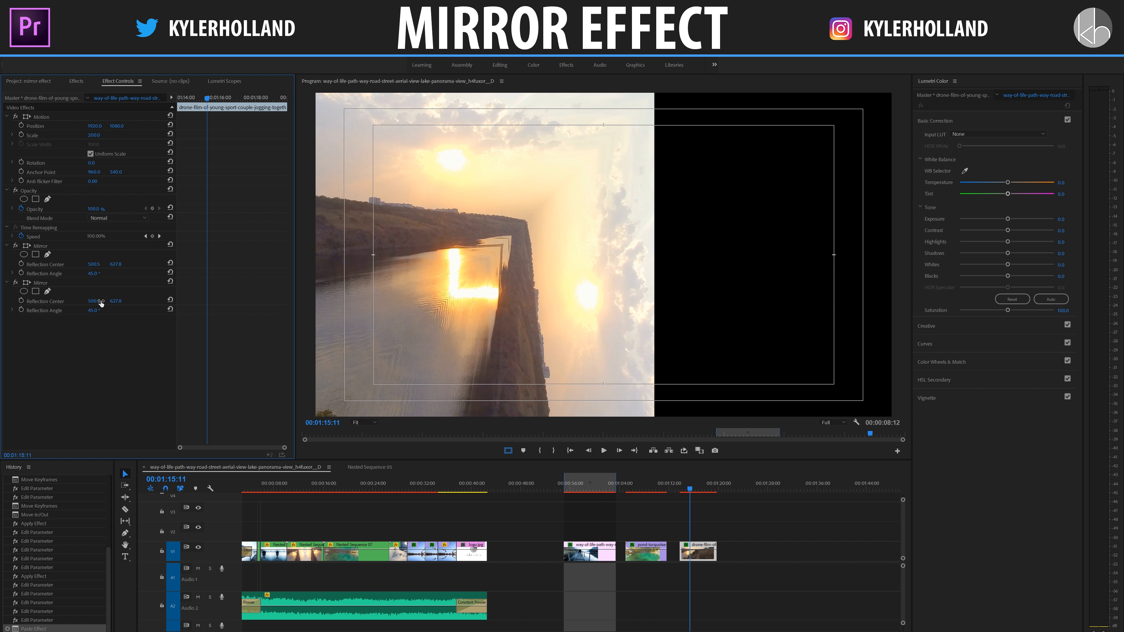
- Move the second Mirror's reflection center on the drone clip down and right of the first mirror line in the preview
{"action": "left_click", "coordinate": [65, 283]}
{"action": "left_click_drag", "start_coordinate": [466, 281], "coordinate": [550, 182]}
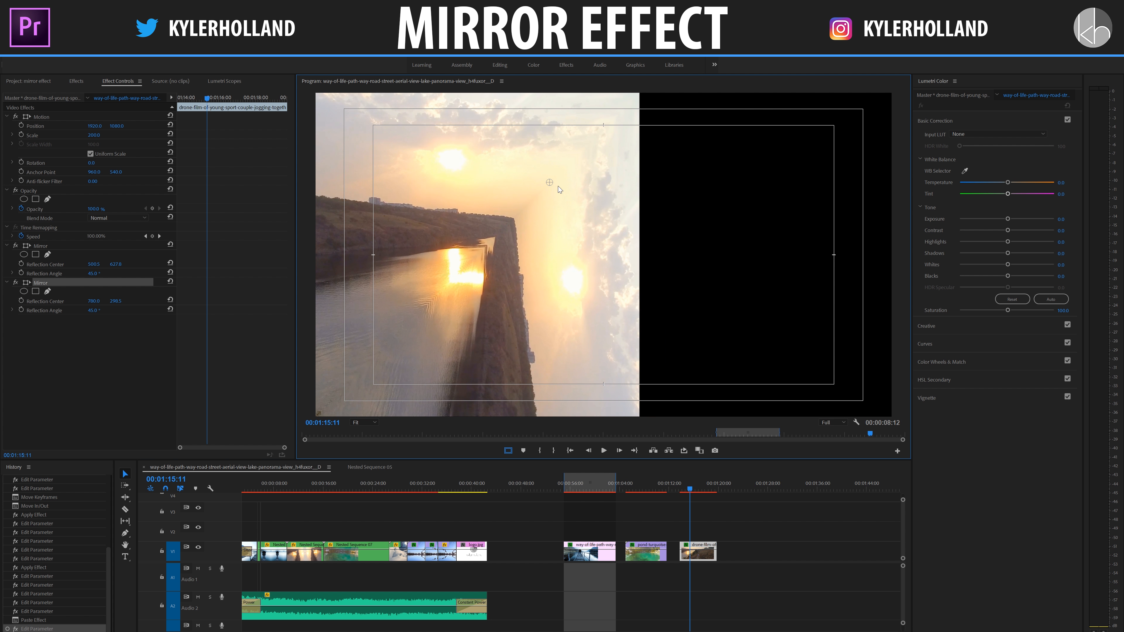
{"action": "left_click_drag", "start_coordinate": [552, 183], "coordinate": [623, 237]}
{"action": "left_click", "coordinate": [211, 333]}
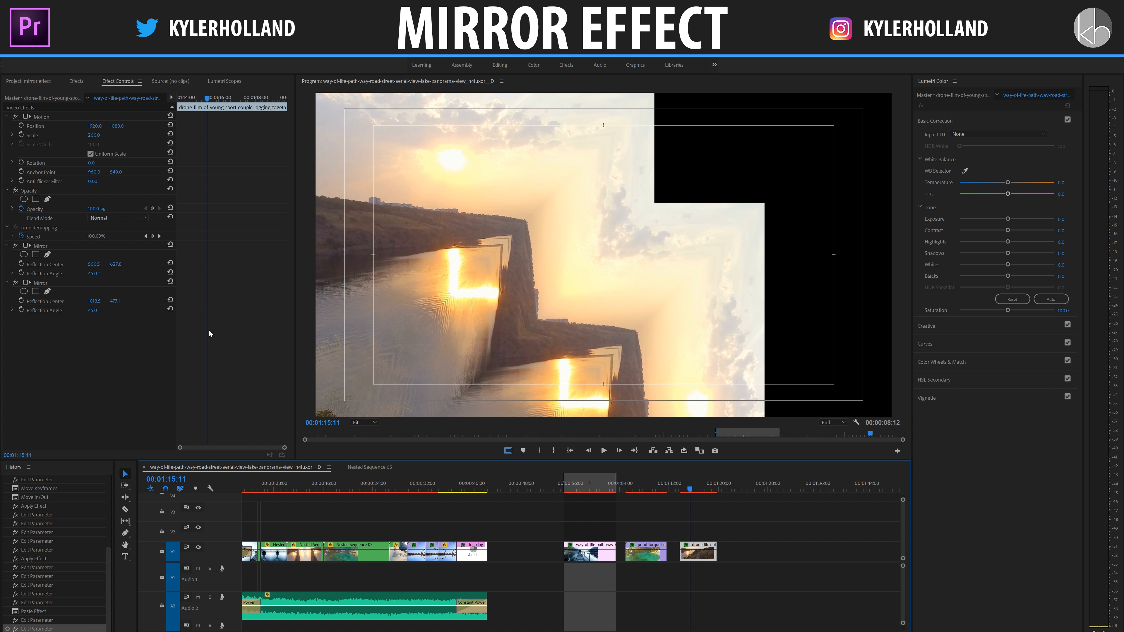
- Duplicate the second Mirror effect on the drone clip and reset the copy's reflection angle to 0°
{"action": "left_click", "coordinate": [60, 282]}
{"action": "key", "text": "ctrl+c"}
{"action": "key", "text": "ctrl+v"}
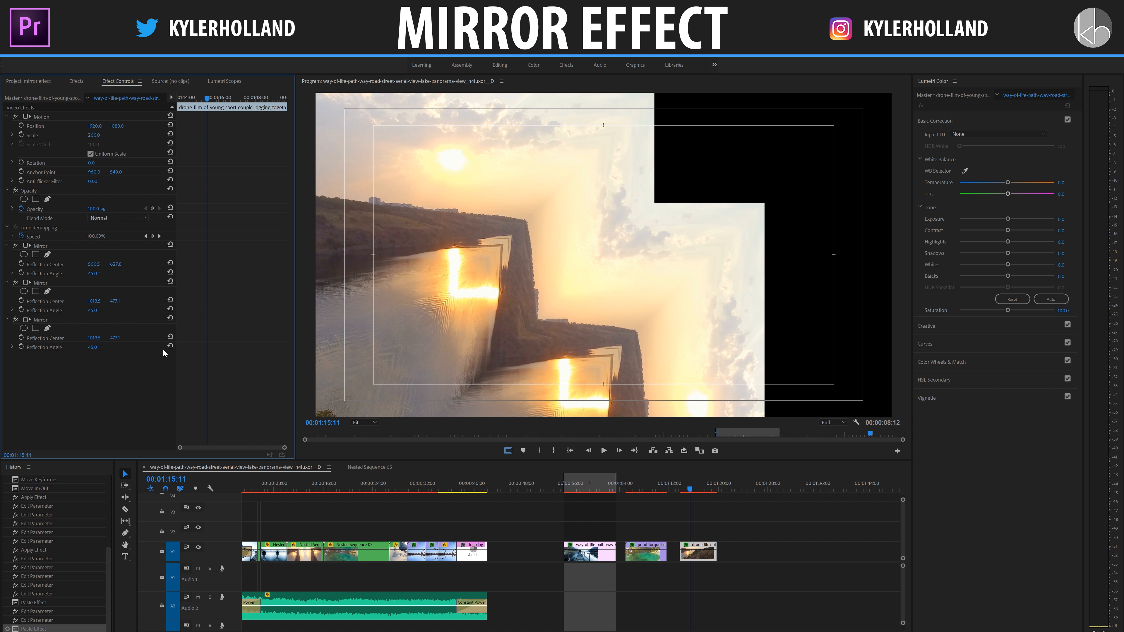
{"action": "left_click", "coordinate": [171, 346]}
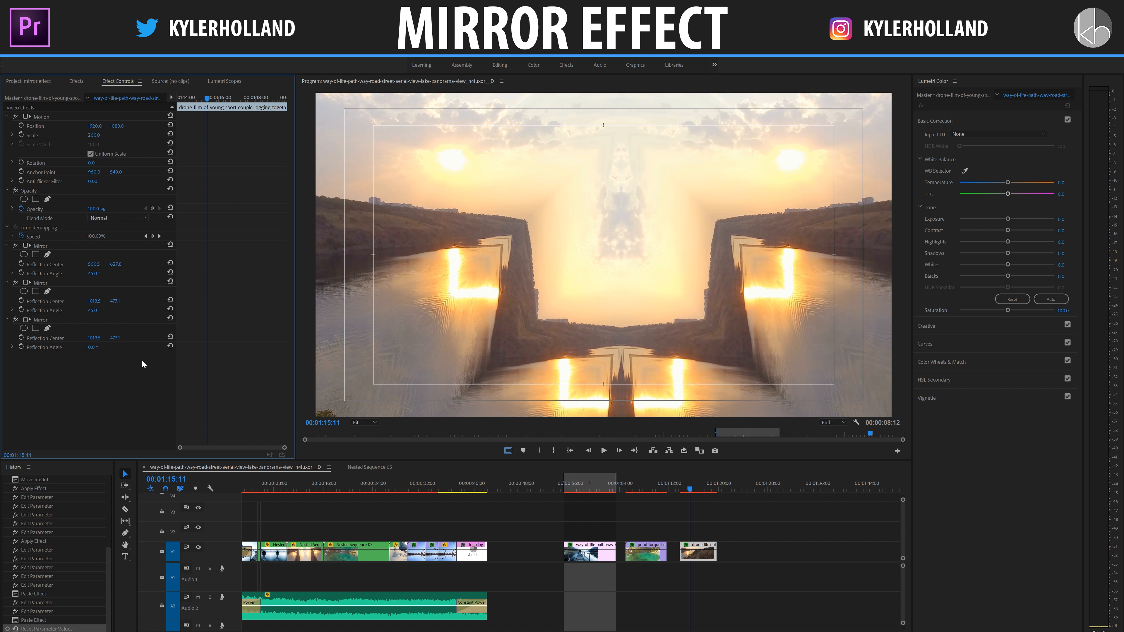
- Try shifting the third Mirror's reflection center horizontally near the start of the drone clip
{"action": "left_click", "coordinate": [684, 492]}
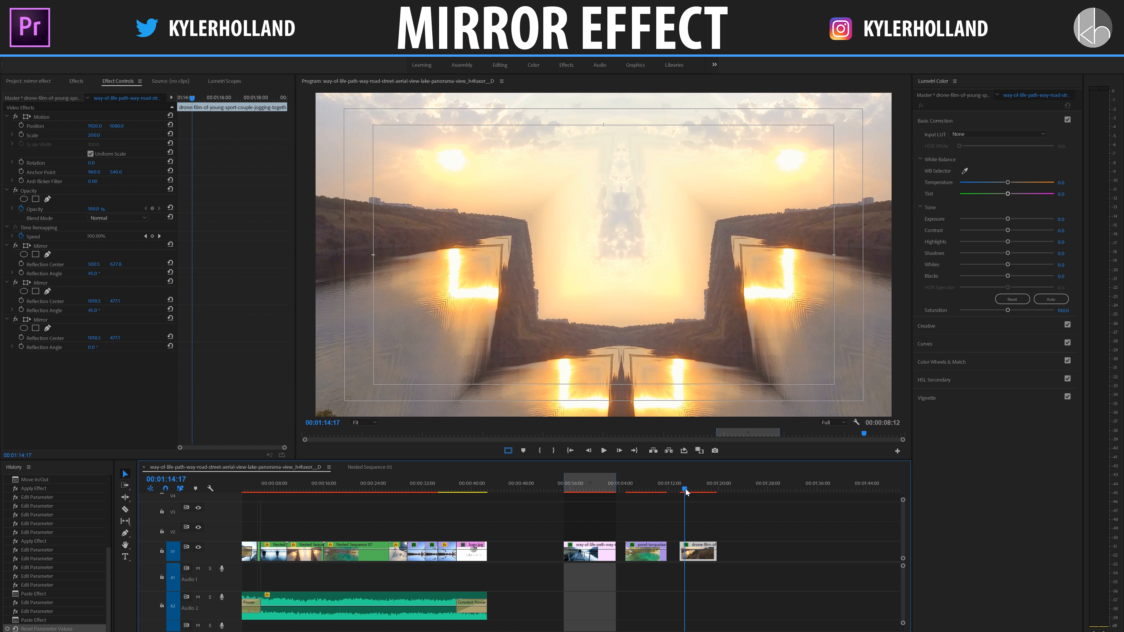
{"action": "left_click_drag", "start_coordinate": [94, 337], "coordinate": [250, 338]}
{"action": "left_click_drag", "start_coordinate": [357, 338], "coordinate": [451, 337]}
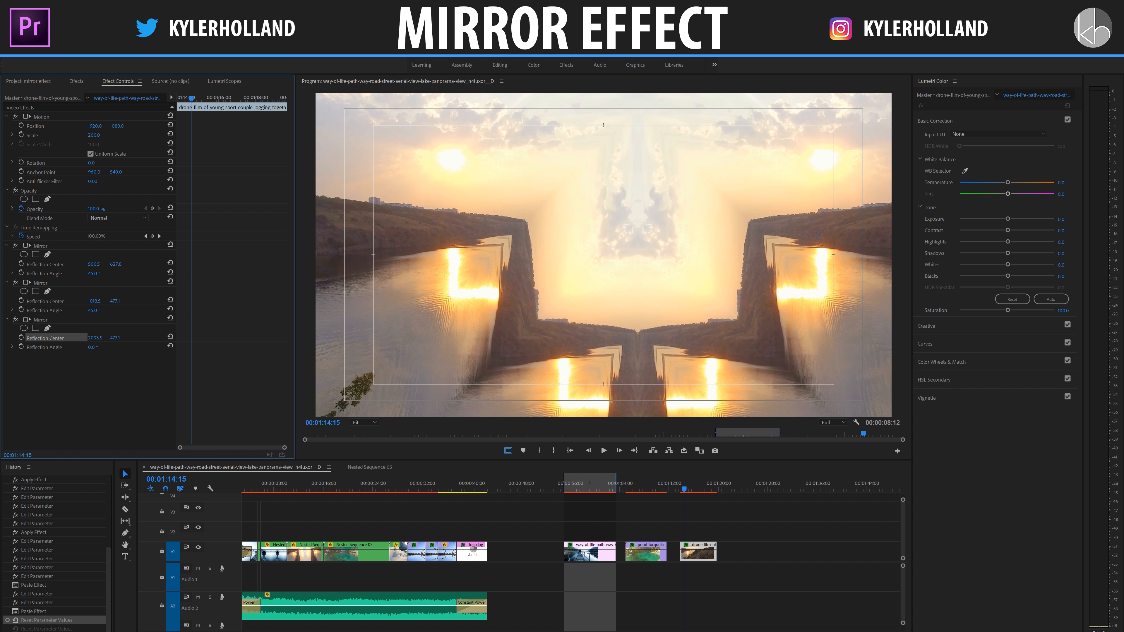
{"action": "left_click_drag", "start_coordinate": [557, 338], "coordinate": [672, 338]}
{"action": "left_click", "coordinate": [170, 318]}
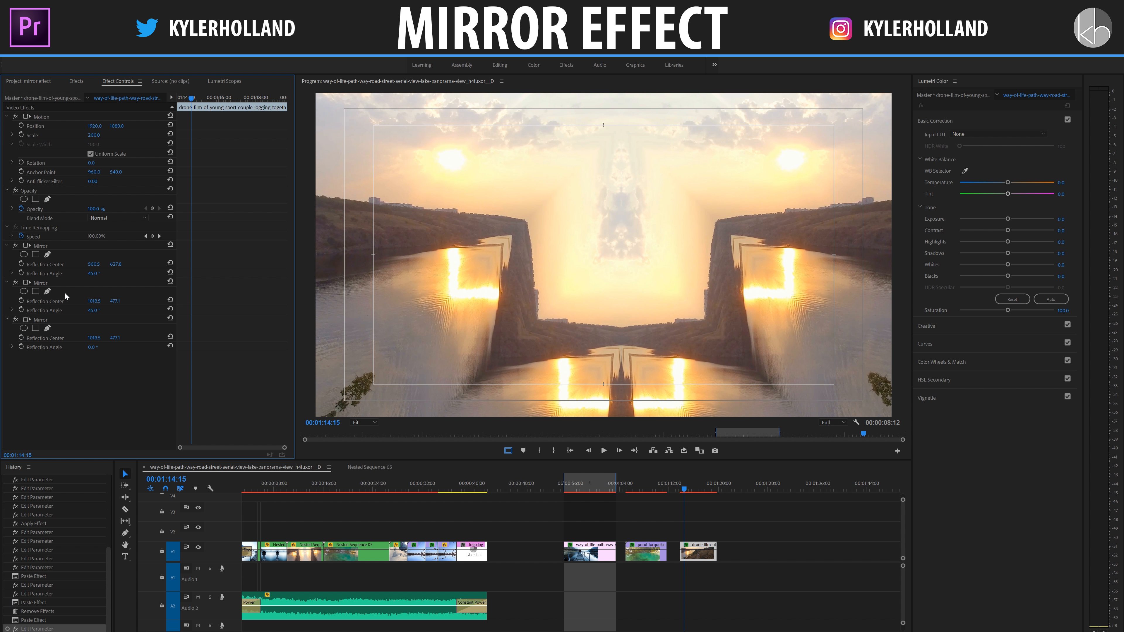
- Delete the middle of the three Mirror effects on the drone clip and play back the result
{"action": "left_click", "coordinate": [48, 284]}
{"action": "key", "text": "Delete"}
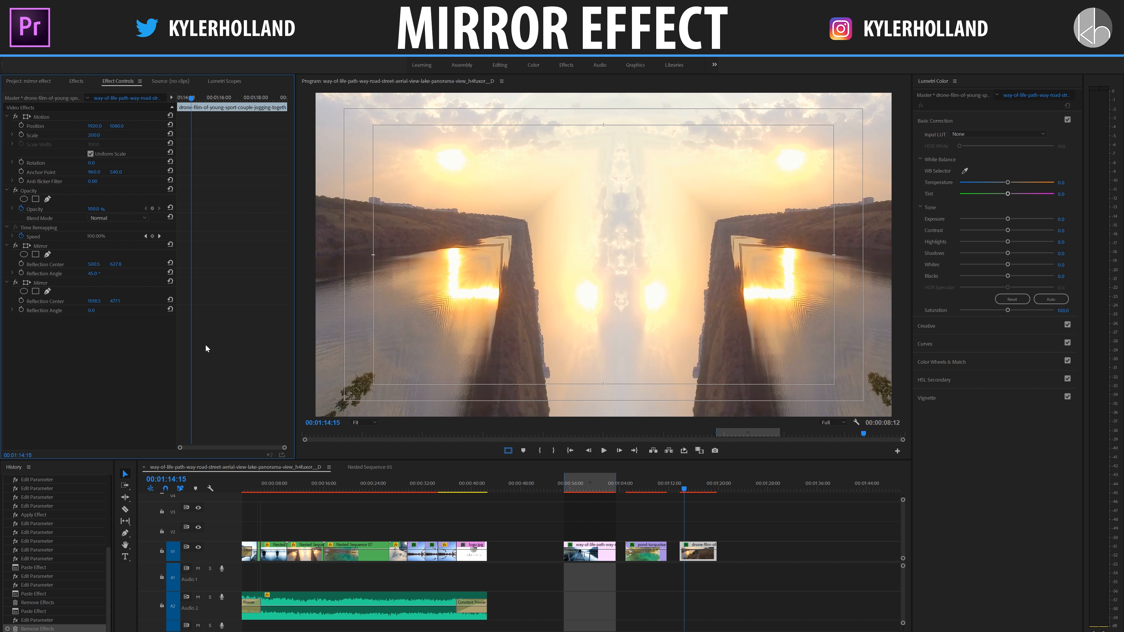
{"action": "left_click_drag", "start_coordinate": [683, 489], "coordinate": [679, 489]}
{"action": "key", "text": "space"}
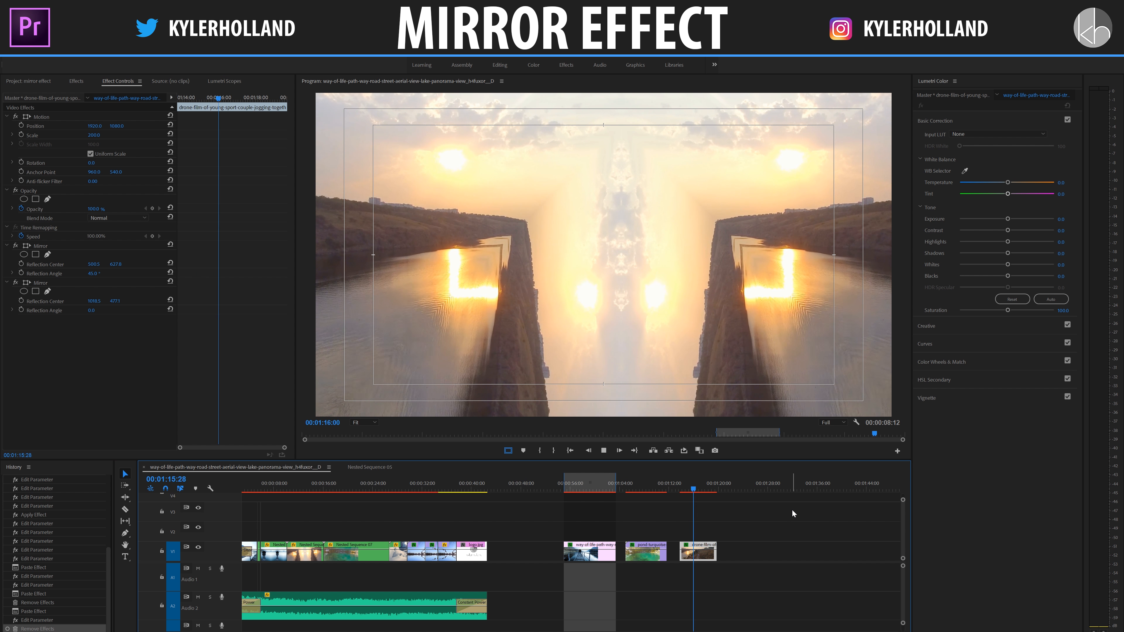
{"action": "key", "text": "space"}
{"action": "left_click", "coordinate": [783, 555]}
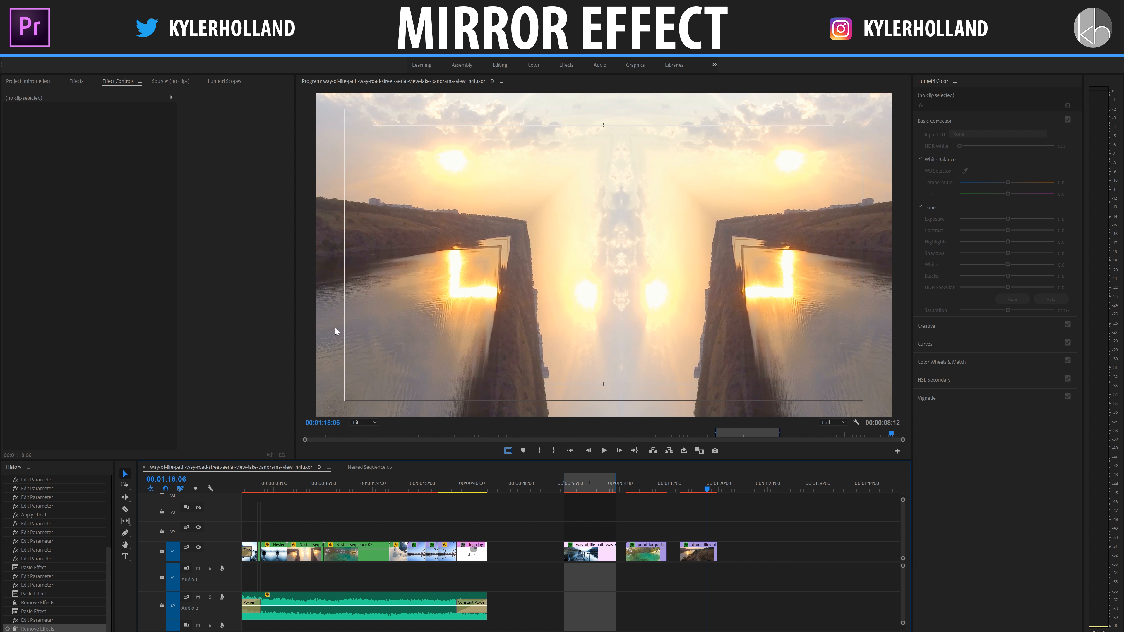
- Add the water-reflection bridge clip to the timeline after the drone clip and set it to frame size
{"action": "left_click", "coordinate": [28, 81]}
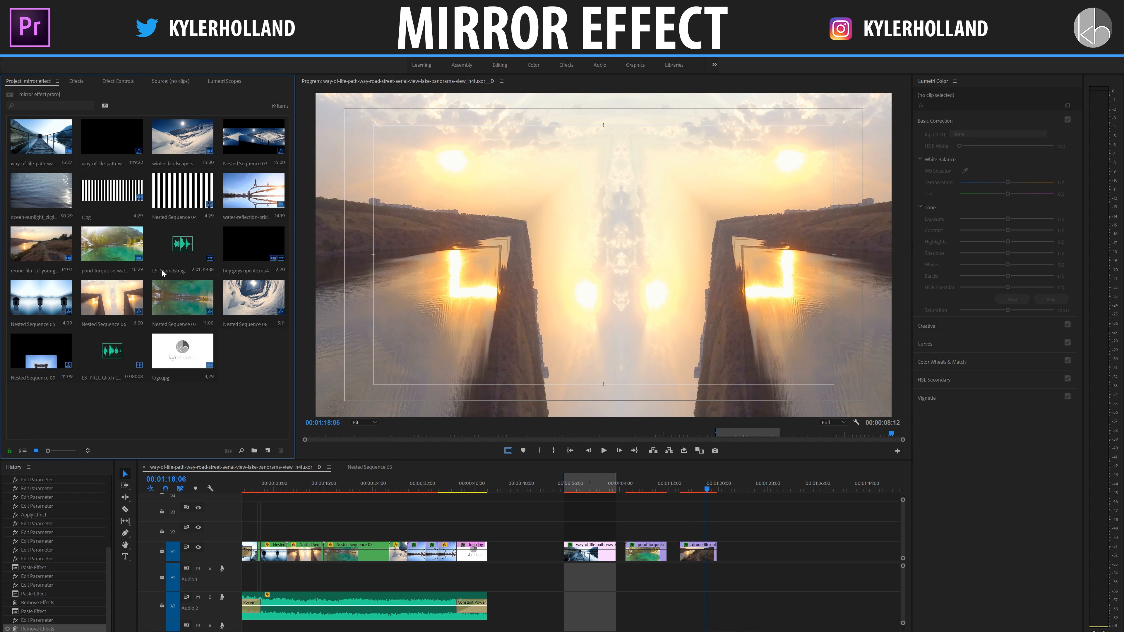
{"action": "left_click_drag", "start_coordinate": [254, 195], "coordinate": [738, 555]}
{"action": "left_click_drag", "start_coordinate": [748, 489], "coordinate": [752, 490]}
{"action": "right_click", "coordinate": [771, 543]}
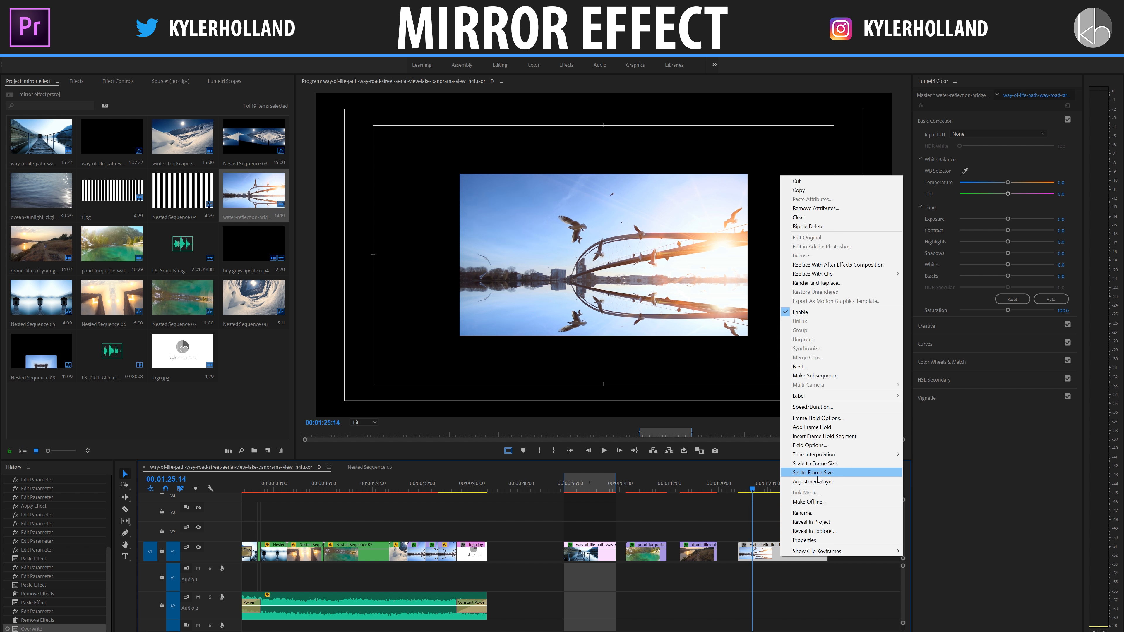
{"action": "left_click", "coordinate": [801, 472]}
- Apply the Mirror effect to the bridge clip and show its effect settings at 00:01:27:19
{"action": "key", "text": "space"}
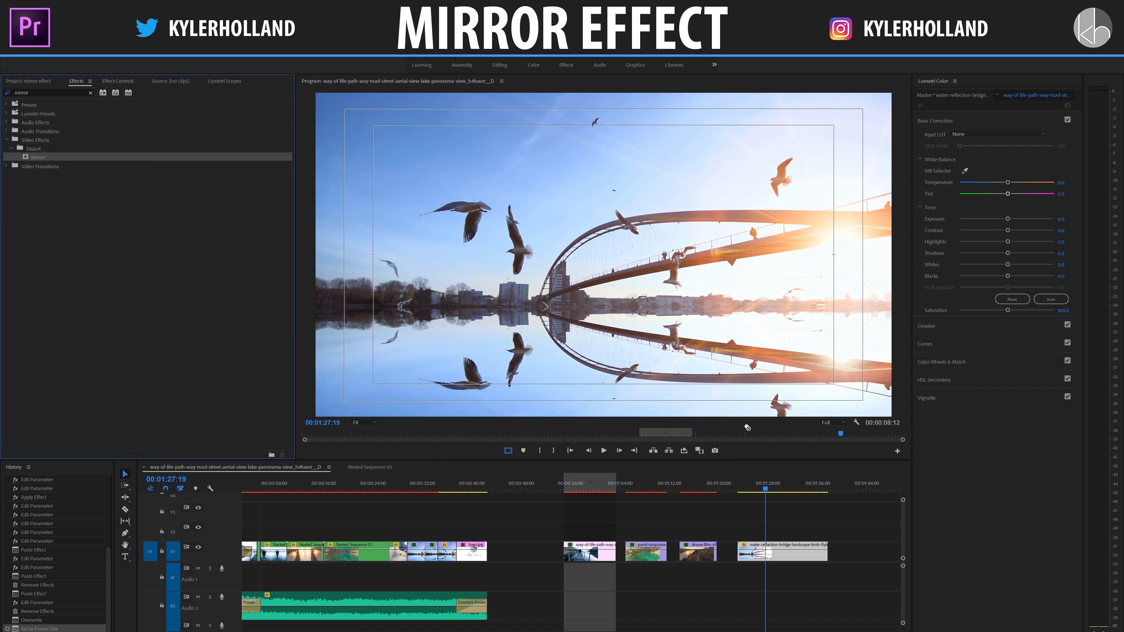
{"action": "left_click_drag", "start_coordinate": [747, 427], "coordinate": [778, 551]}
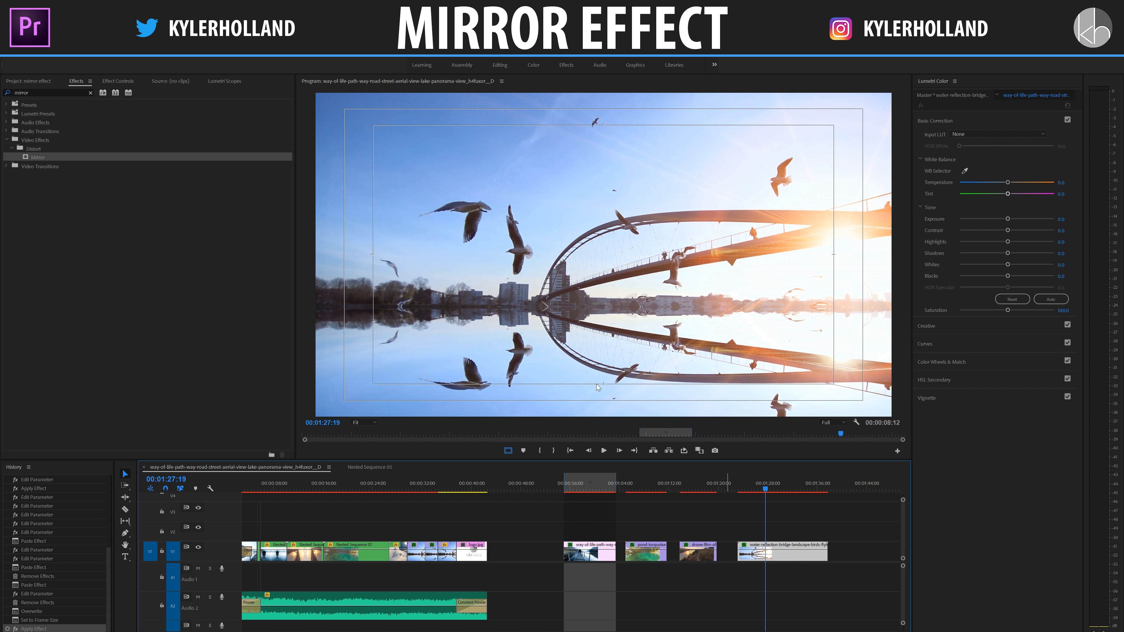
{"action": "left_click", "coordinate": [125, 81]}
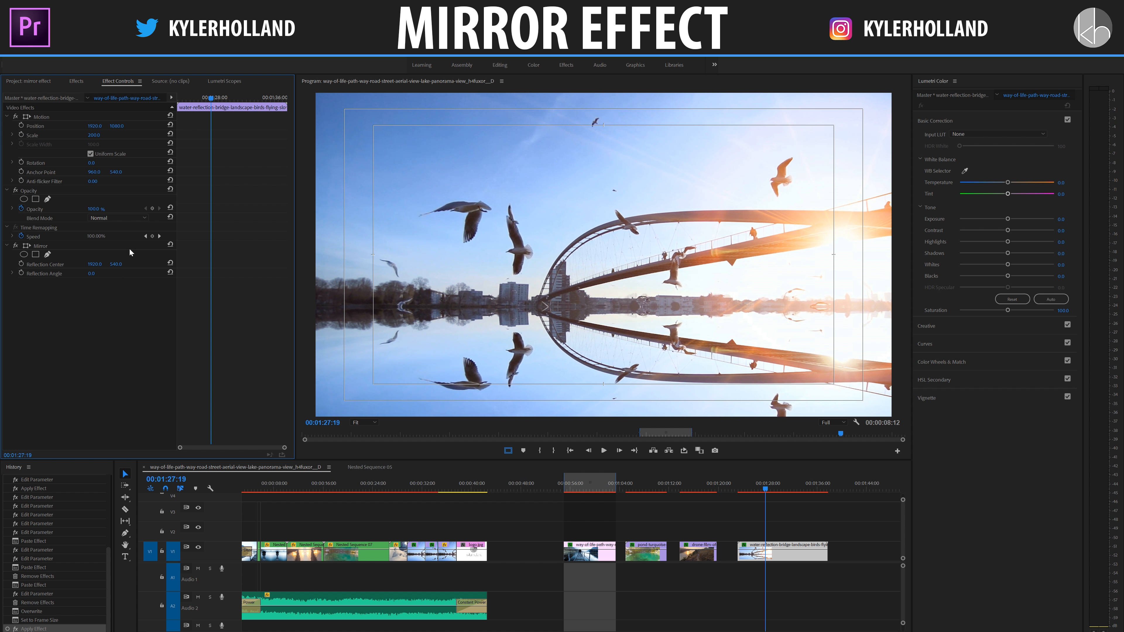
- Set the bridge clip's reflection angle to -45° and move the reflection center left onto the bridge's upper arch
{"action": "left_click", "coordinate": [103, 272]}
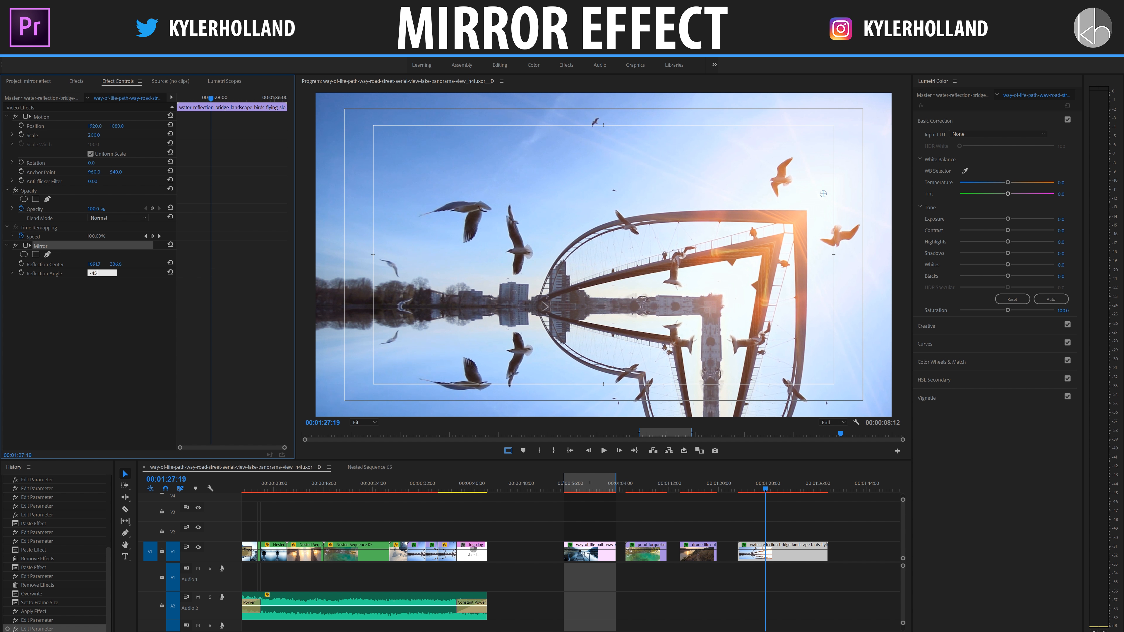
{"action": "key", "text": "Return"}
{"action": "left_click_drag", "start_coordinate": [823, 193], "coordinate": [747, 205]}
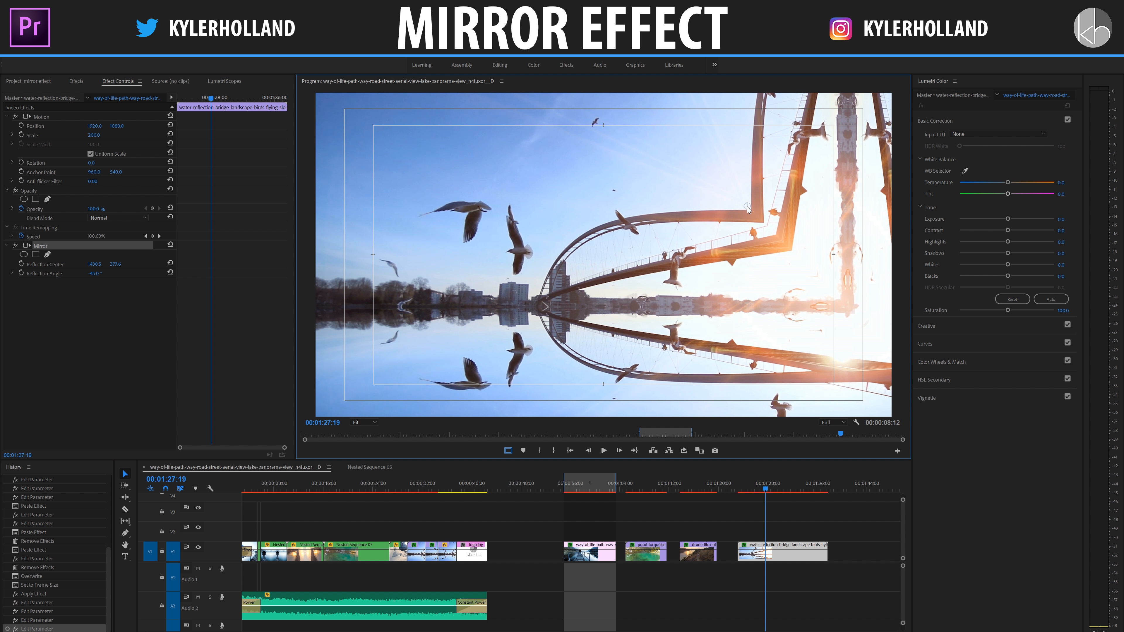
- Duplicate the -45° Mirror effect on the bridge clip and shift the copy's reflection center horizontally to the left
{"action": "left_click", "coordinate": [57, 248]}
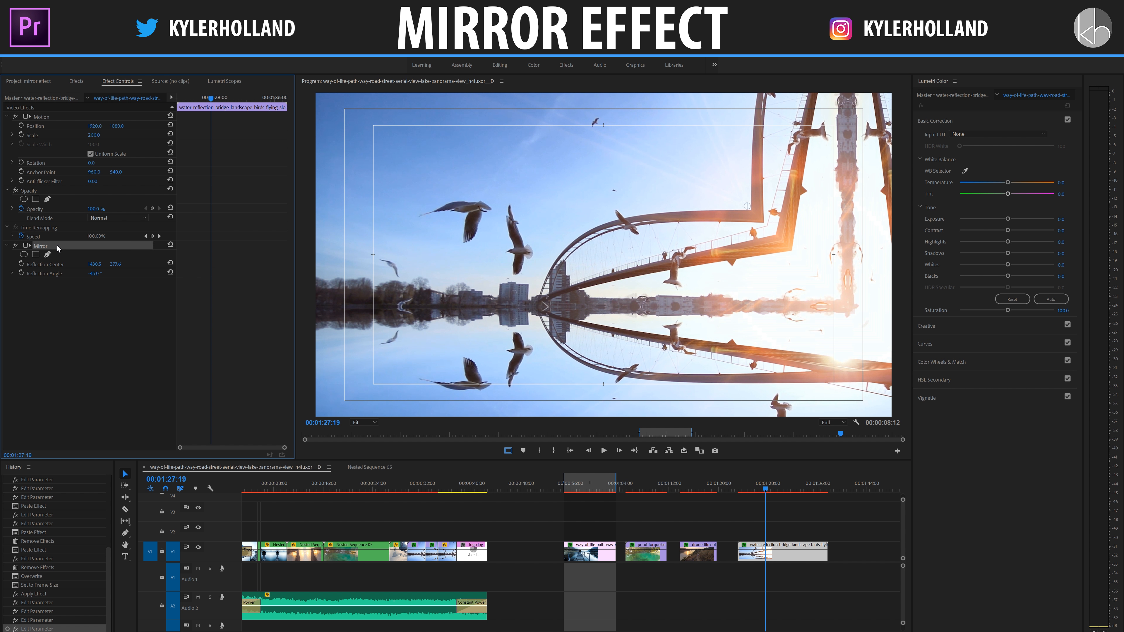
{"action": "key", "text": "ctrl+v"}
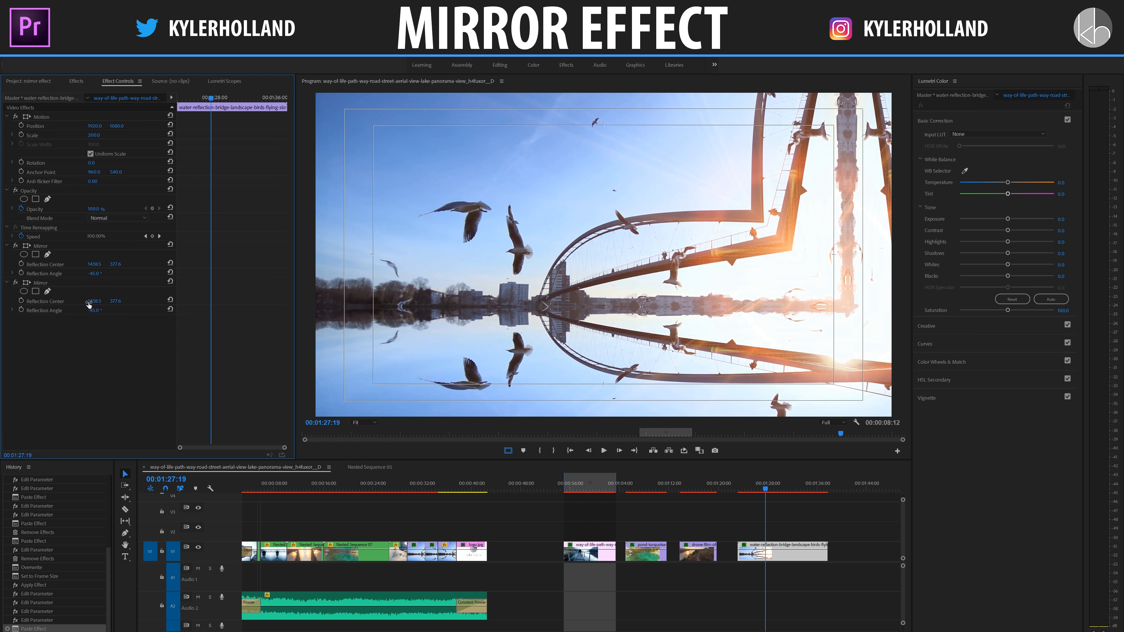
{"action": "left_click_drag", "start_coordinate": [85, 301], "coordinate": [4, 301]}
- Set the second Mirror's reflection angle to 135° and move its reflection center left beyond the frame edge
{"action": "left_click", "coordinate": [98, 310]}
{"action": "type", "text": "45"}
{"action": "key", "text": "Return"}
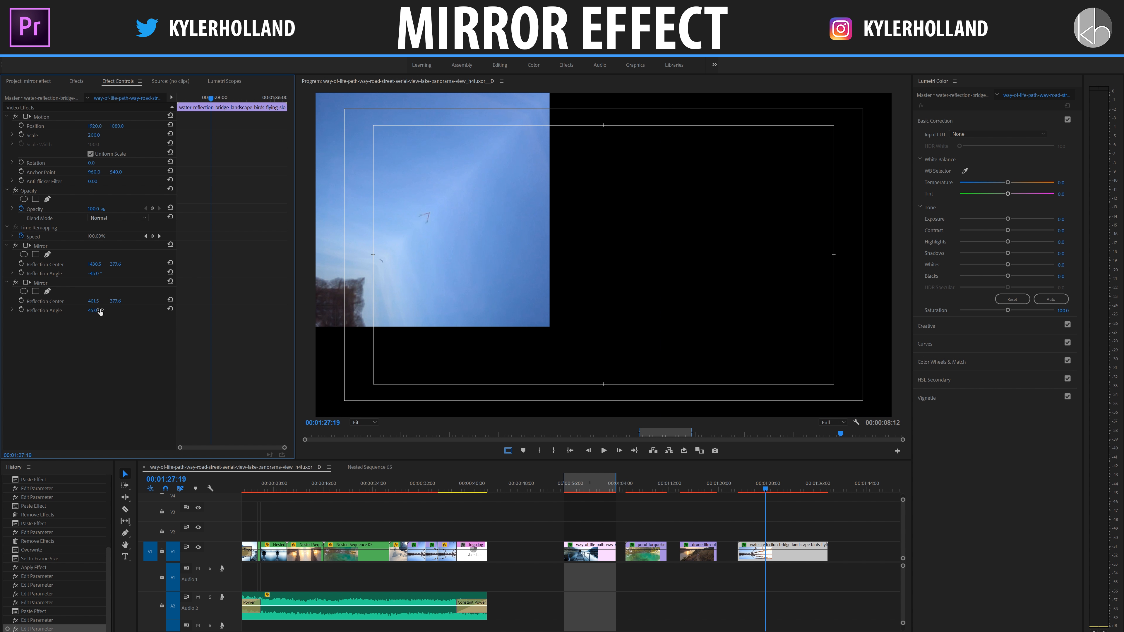
{"action": "mouse_move", "coordinate": [93, 310]}
{"action": "left_mouse_down"}
{"action": "mouse_move", "coordinate": [129, 310]}
{"action": "mouse_move", "coordinate": [78, 310]}
{"action": "mouse_move", "coordinate": [146, 309]}
{"action": "mouse_move", "coordinate": [98, 302]}
{"action": "left_mouse_up"}
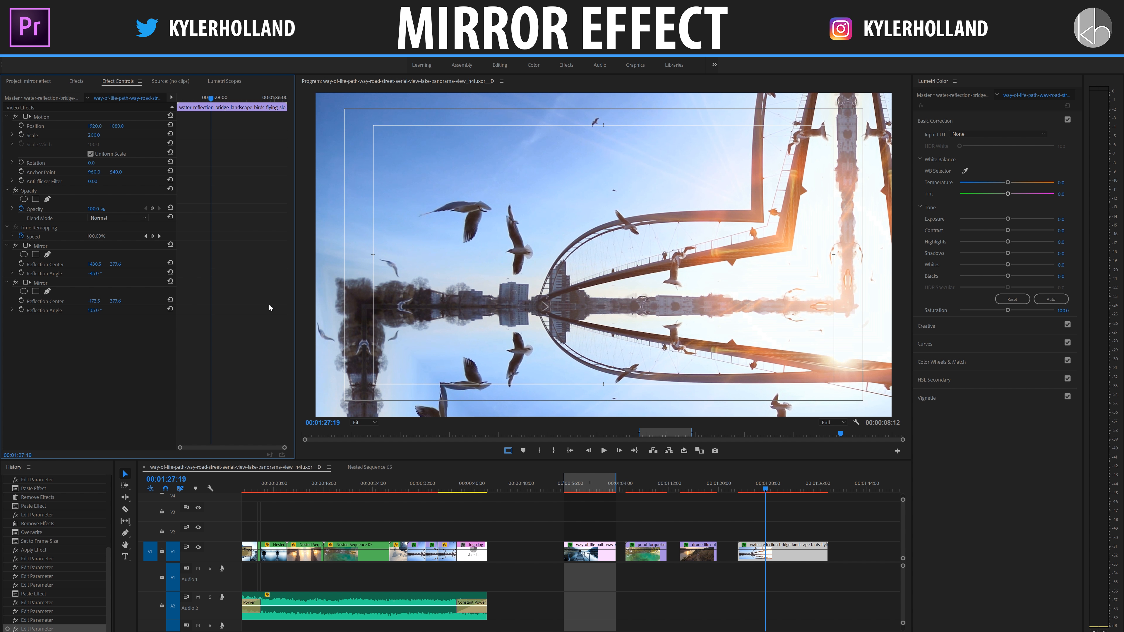
- Duplicate the 135° Mirror effect on the bridge clip
{"action": "left_click", "coordinate": [64, 293]}
{"action": "key", "text": "ctrl+c"}
{"action": "key", "text": "ctrl+v"}
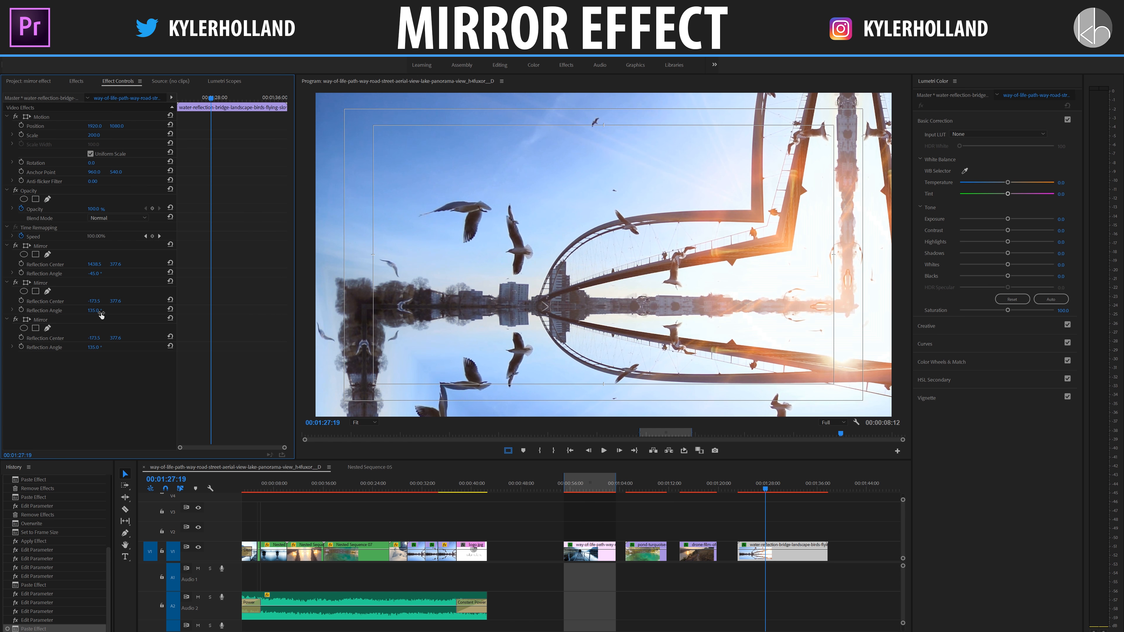
- Set the third Mirror's reflection angle to 270° and lower its reflection center to about mid-frame on the bridge clip
{"action": "left_click_drag", "start_coordinate": [94, 347], "coordinate": [154, 347]}
{"action": "left_click", "coordinate": [102, 347]}
{"action": "type", "text": "270"}
{"action": "key", "text": "Return"}
{"action": "left_click_drag", "start_coordinate": [116, 339], "coordinate": [175, 340]}
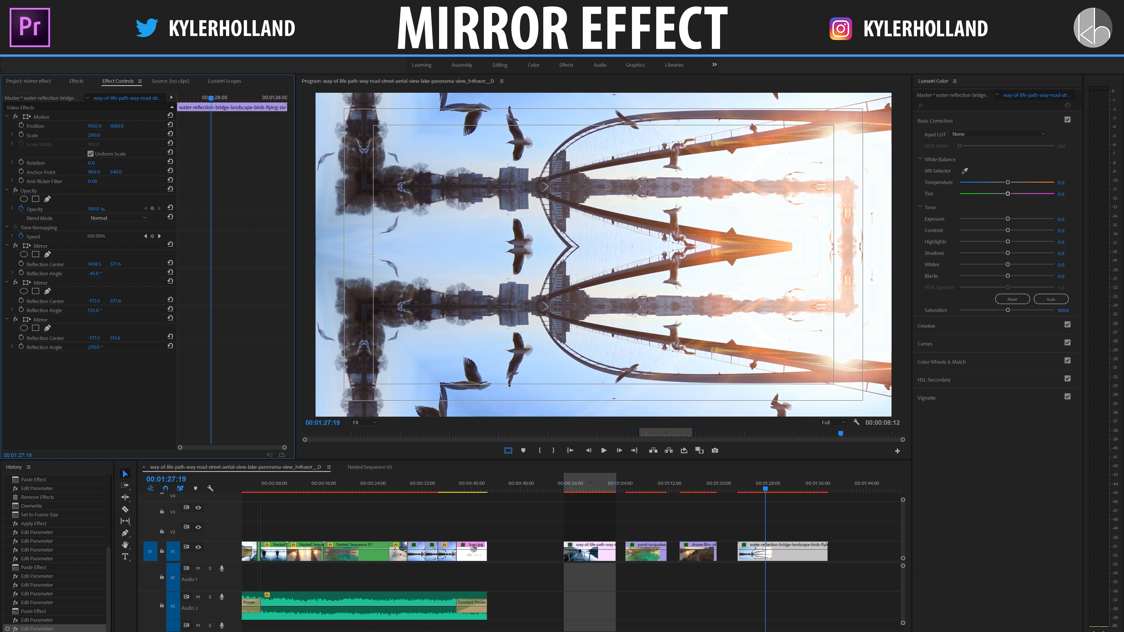
- Play back the mirrored bridge clip and park the playhead at 00:01:29:22
{"action": "left_click", "coordinate": [786, 566]}
{"action": "left_click", "coordinate": [792, 557]}
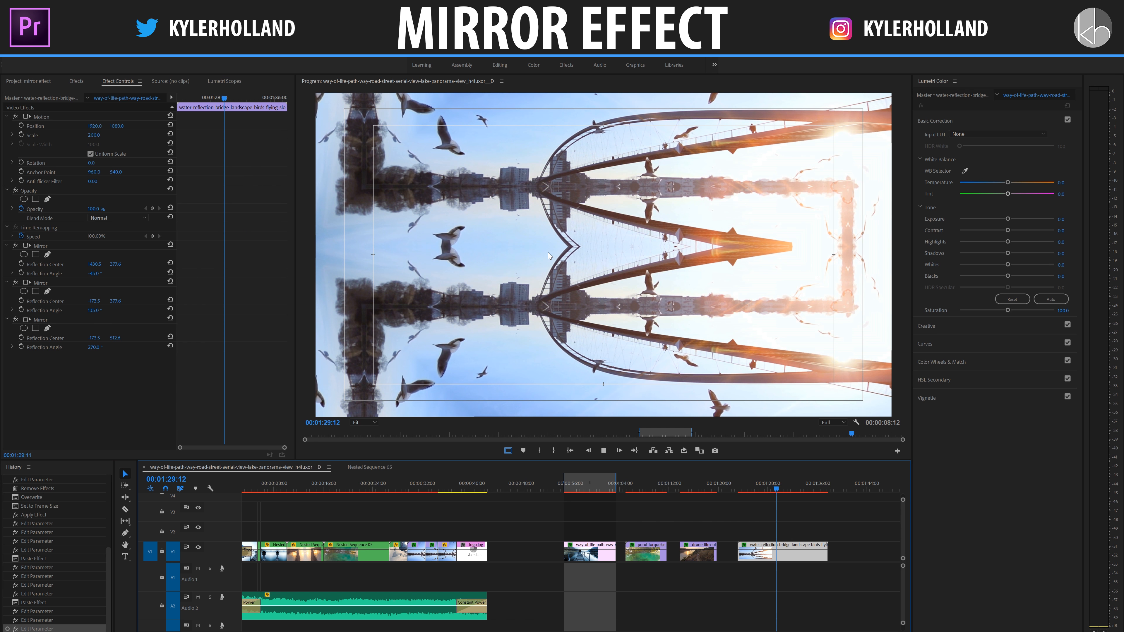
{"action": "key", "text": "space"}
{"action": "left_click", "coordinate": [779, 487]}
- Rotate the bridge clip 90°, then enlarge it and move it down until it fills the frame
{"action": "left_click", "coordinate": [93, 162]}
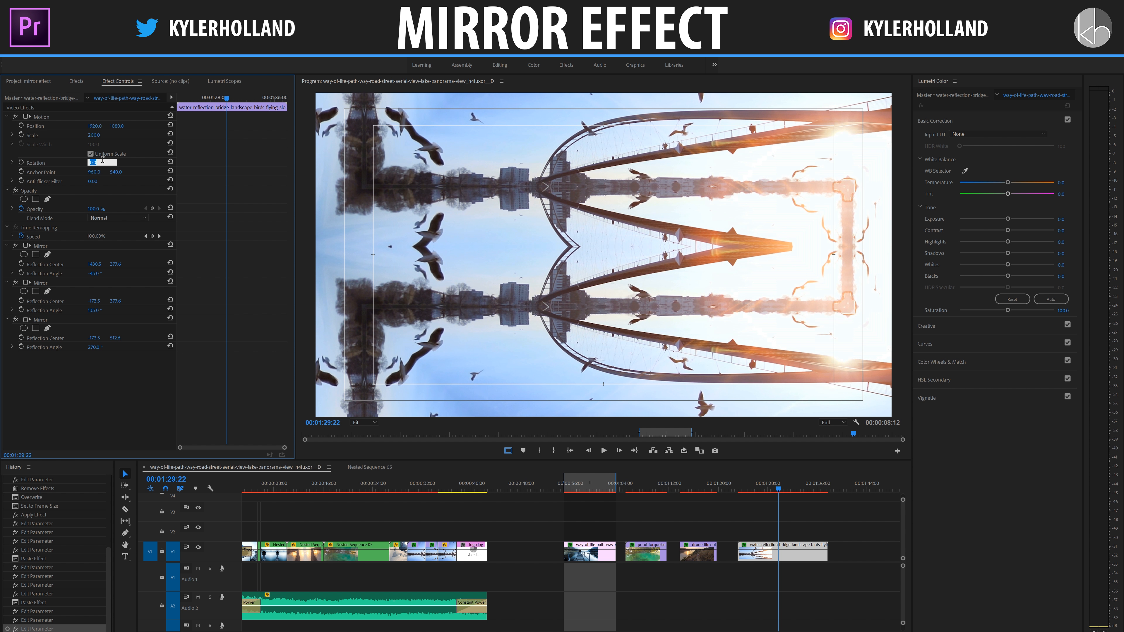
{"action": "key", "text": "Return"}
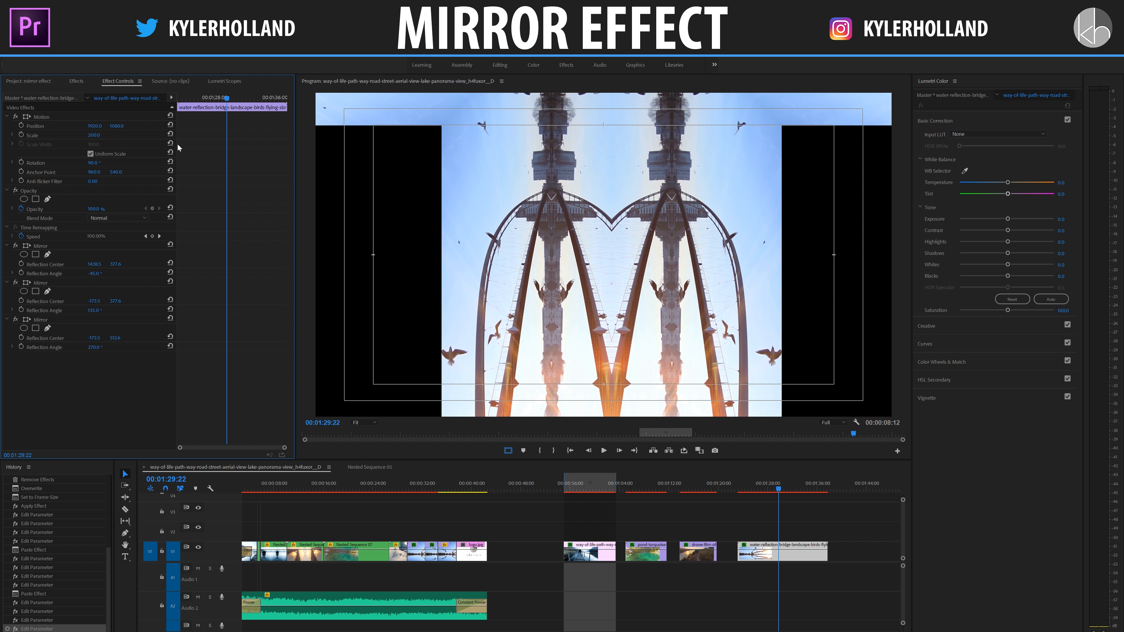
{"action": "left_click_drag", "start_coordinate": [94, 134], "coordinate": [161, 126]}
{"action": "left_click_drag", "start_coordinate": [161, 126], "coordinate": [267, 126]}
- Play back the rotated bridge clip, and review the finished nested mirror sequences from 00:00:08:07
{"action": "key", "text": "space"}
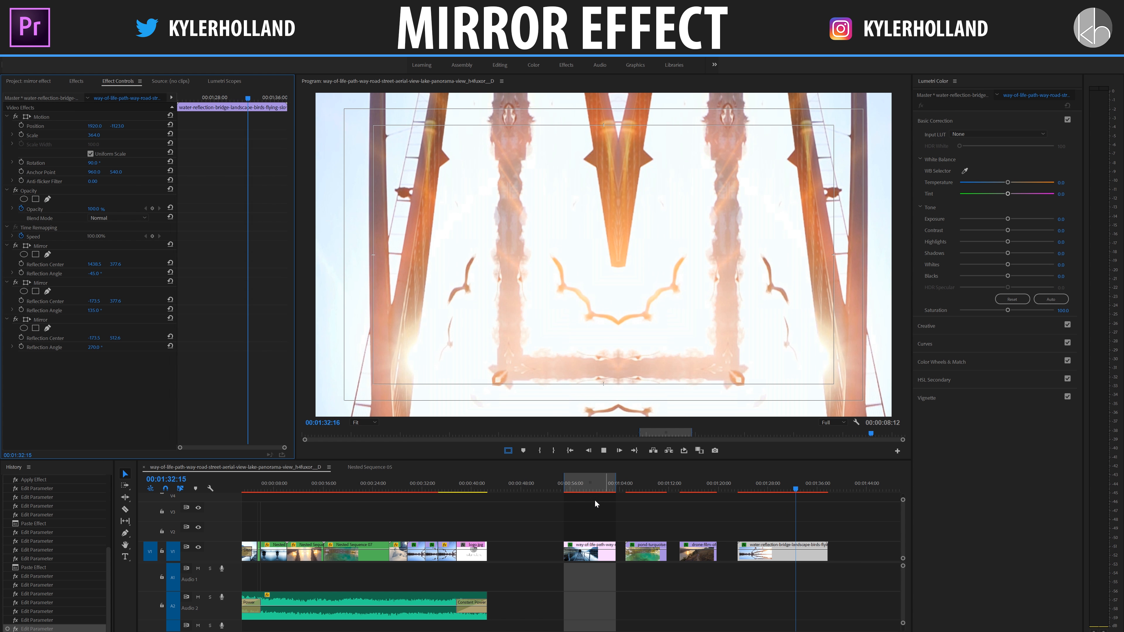
{"action": "left_click_drag", "start_coordinate": [509, 487], "coordinate": [276, 487]}
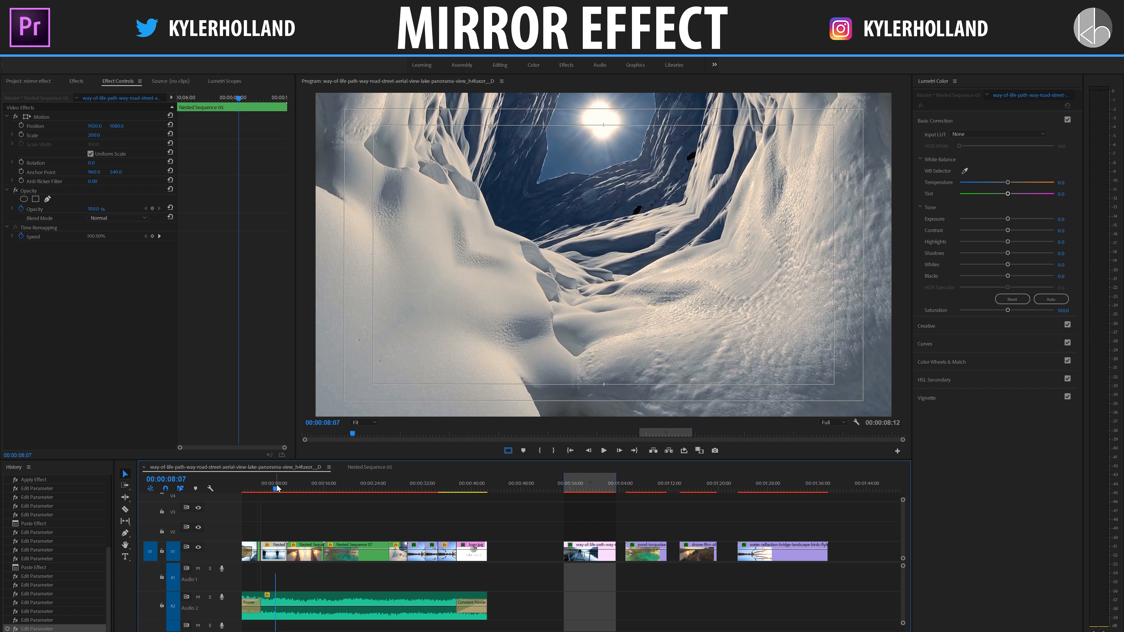
{"action": "key", "text": "space"}
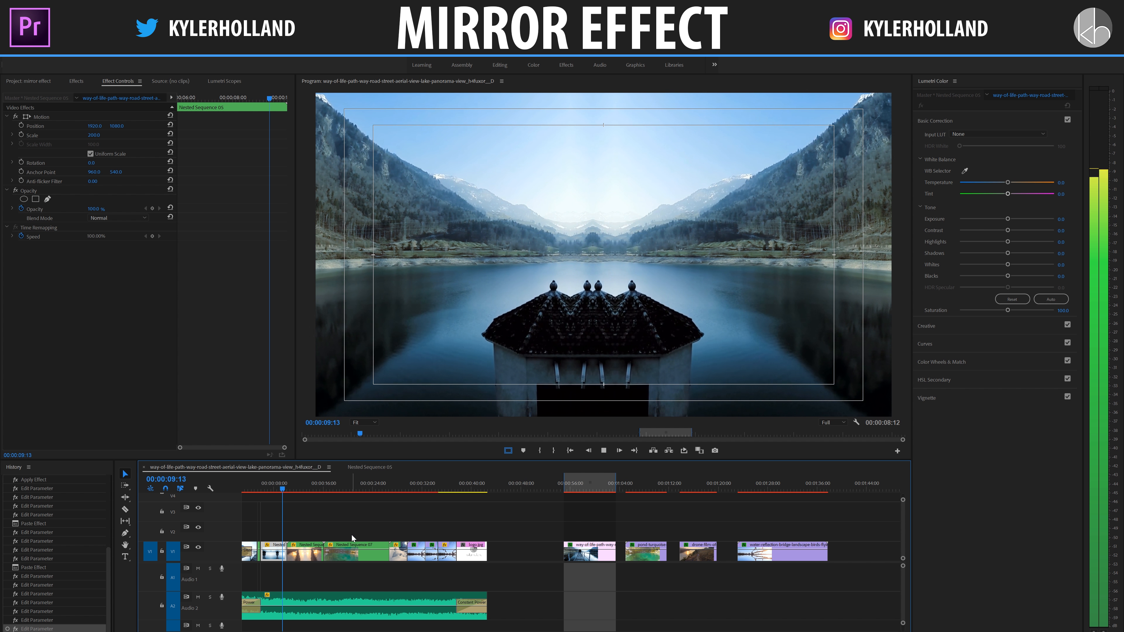